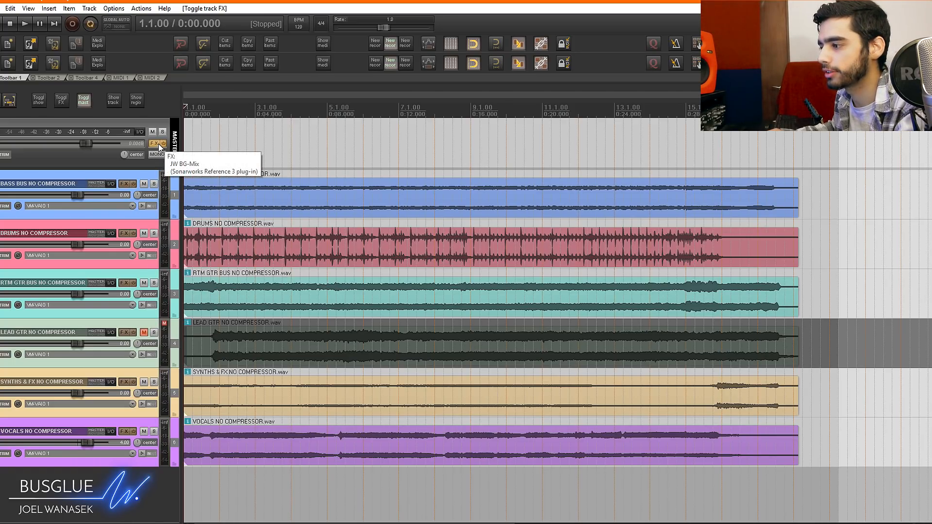
Listen to the uncompressed full mix of all buses from the start, and select the bass bus track
key(space)
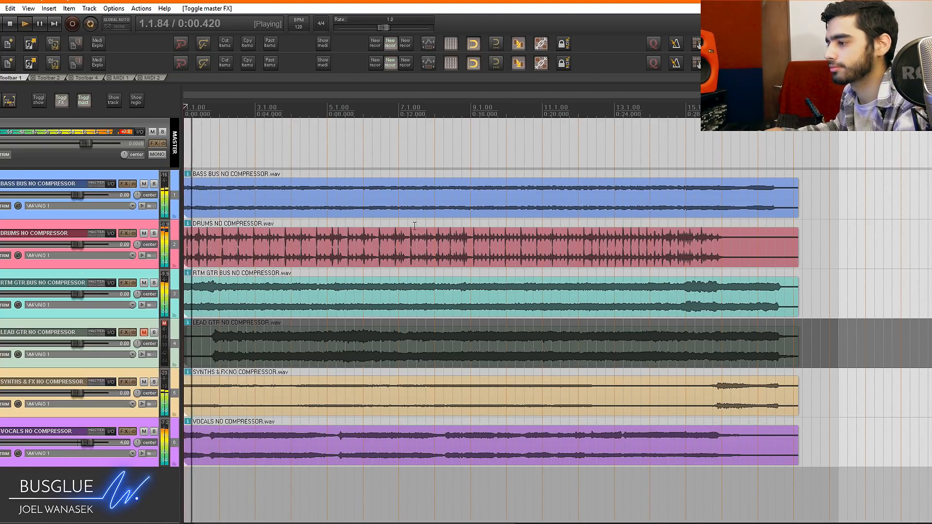
scroll(472, 228, down, 2)
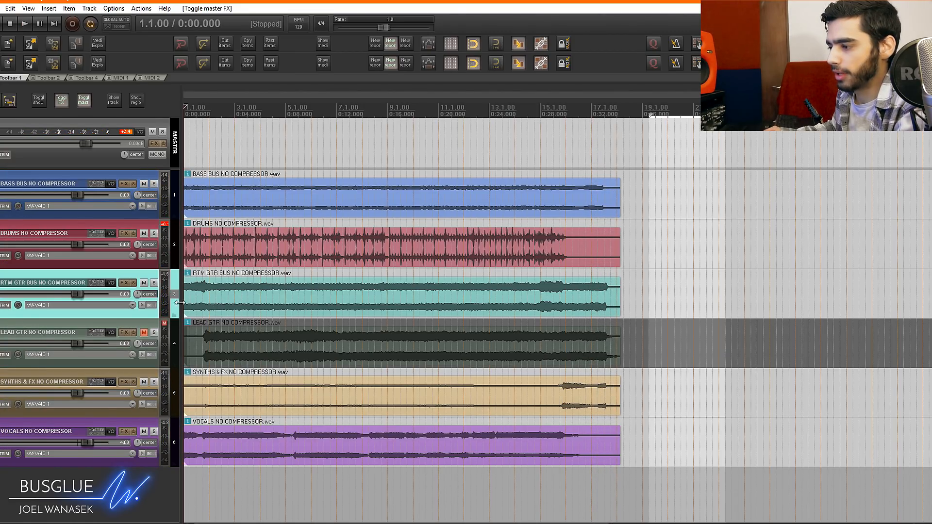
click(178, 333)
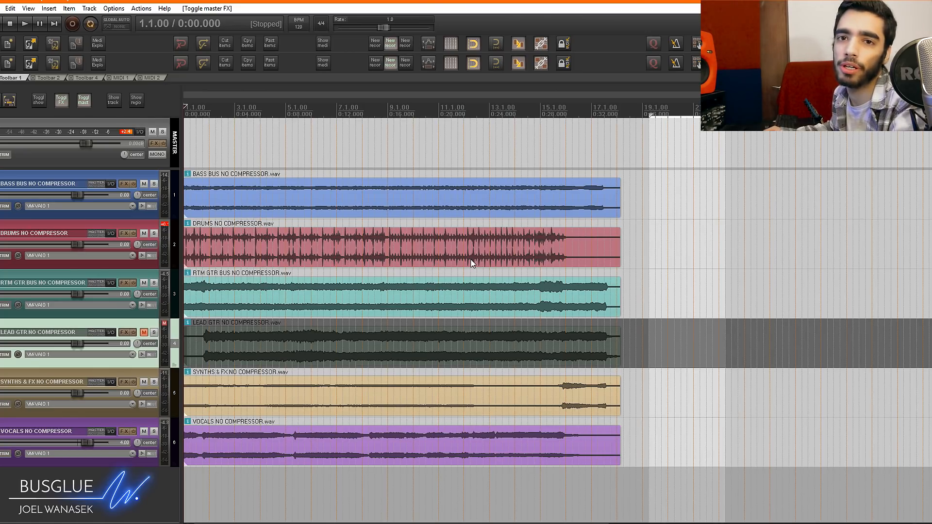
click(177, 195)
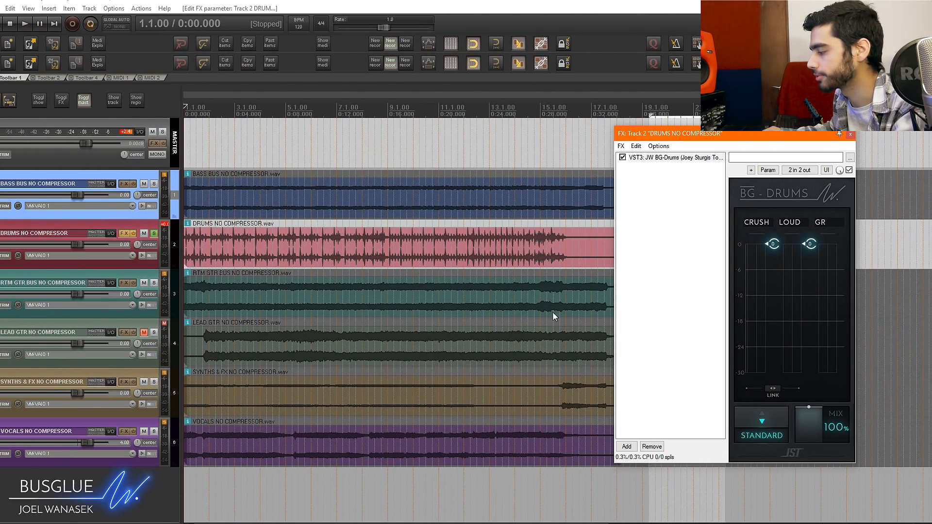
Try Crush at -30 on the soloed drums during playback, switching between the Pumpin' and Standard modes
key(space)
mouse_move(774, 245)
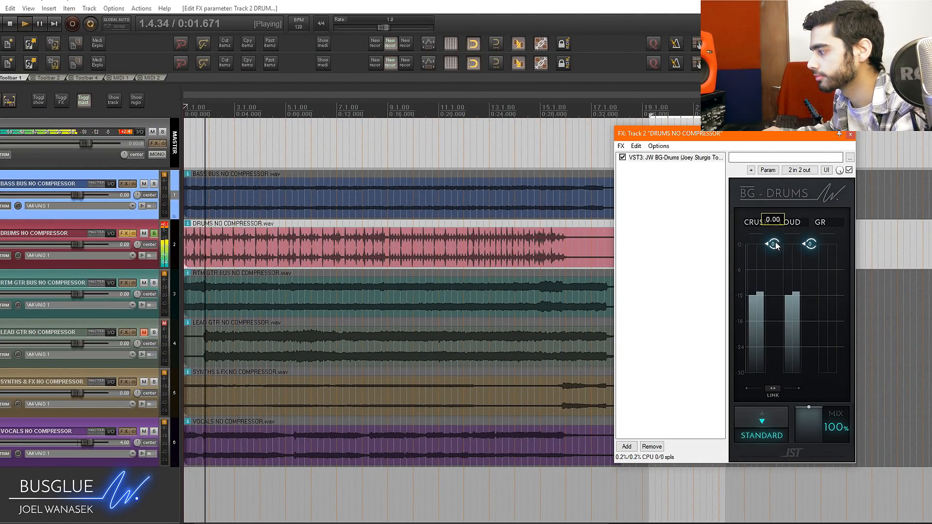
drag(774, 246, 760, 395)
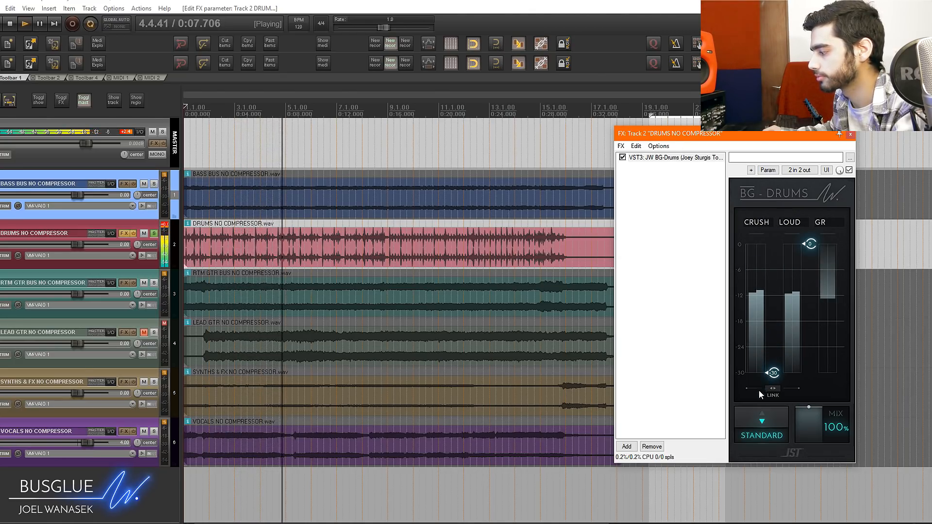
click(776, 430)
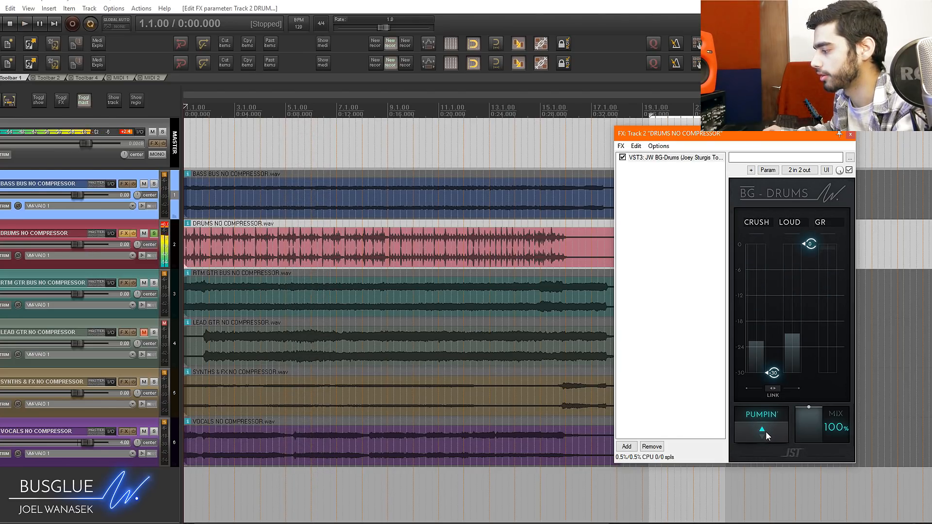
click(772, 425)
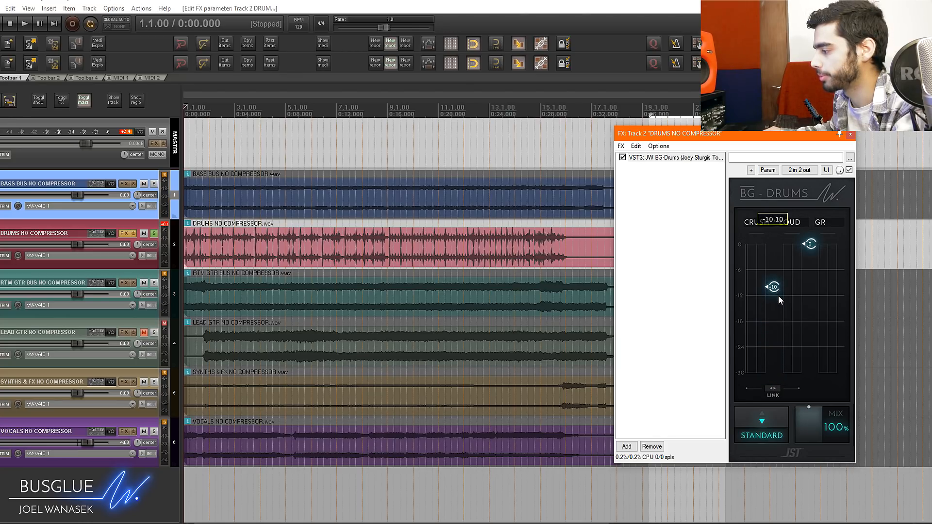
Set the drum compressor's Crush to -17.60 and Loud to -2.60 during playback, comparing the drums against bypass
drag(810, 248, 811, 278)
key(space)
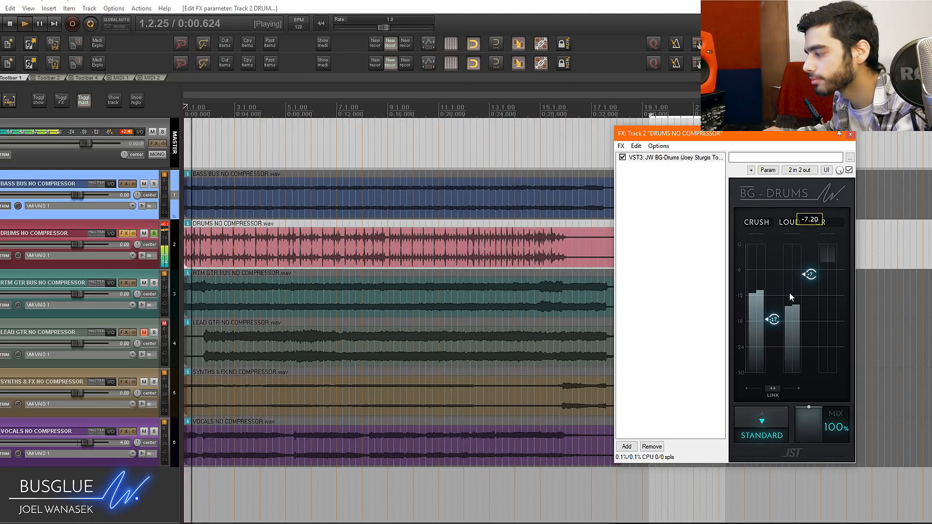
click(849, 170)
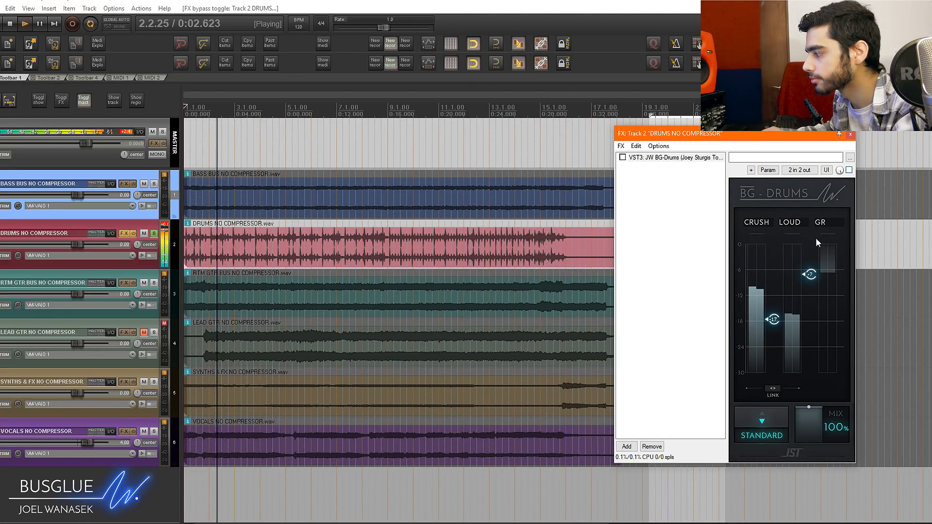
click(850, 170)
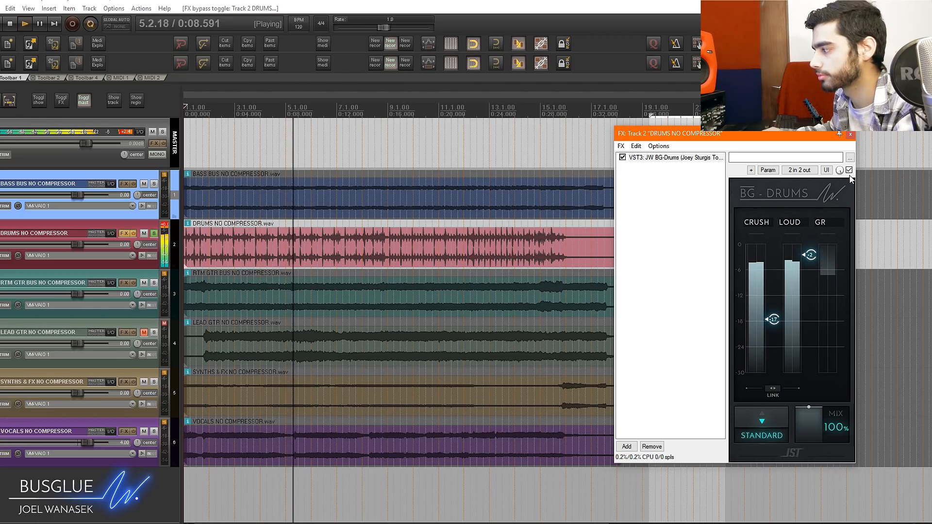
click(850, 171)
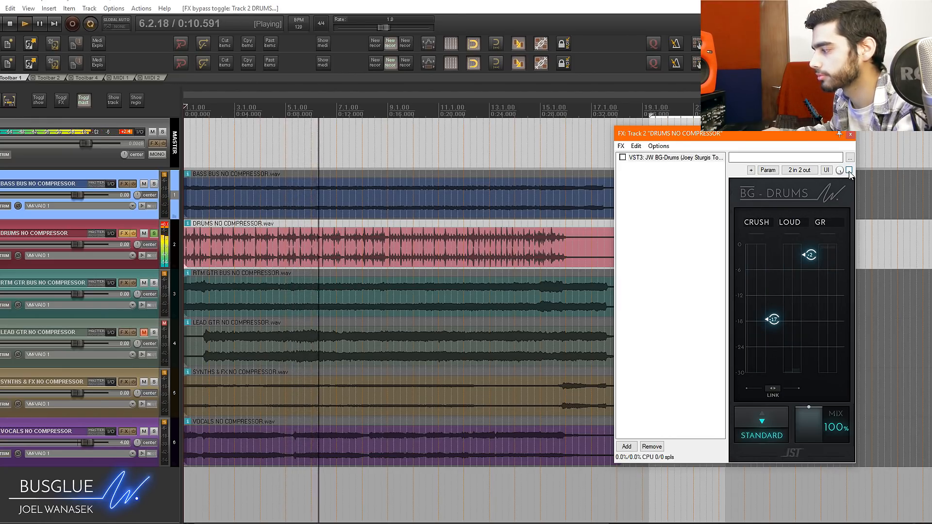
click(850, 171)
click(813, 256)
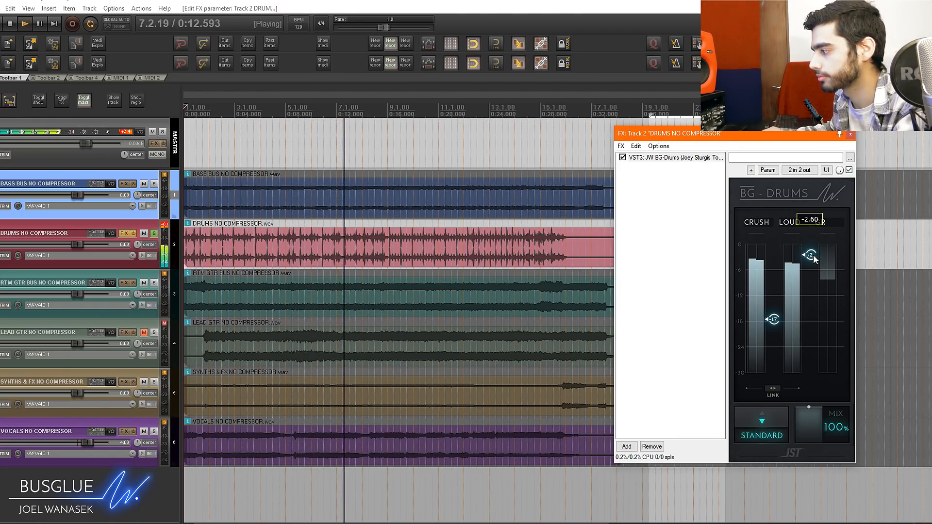
key(space)
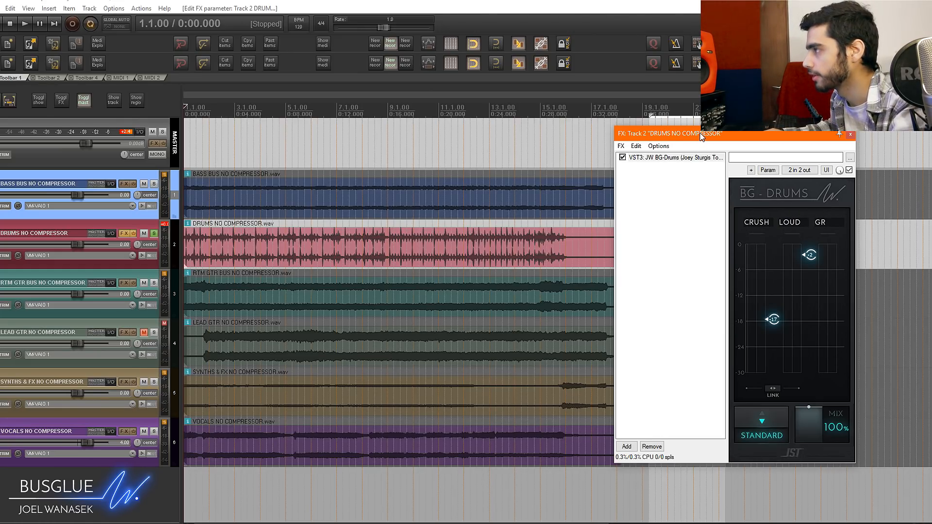
Compare the Pumpin' and Standard modes on the drums during playback, ending on Standard
drag(701, 137, 727, 161)
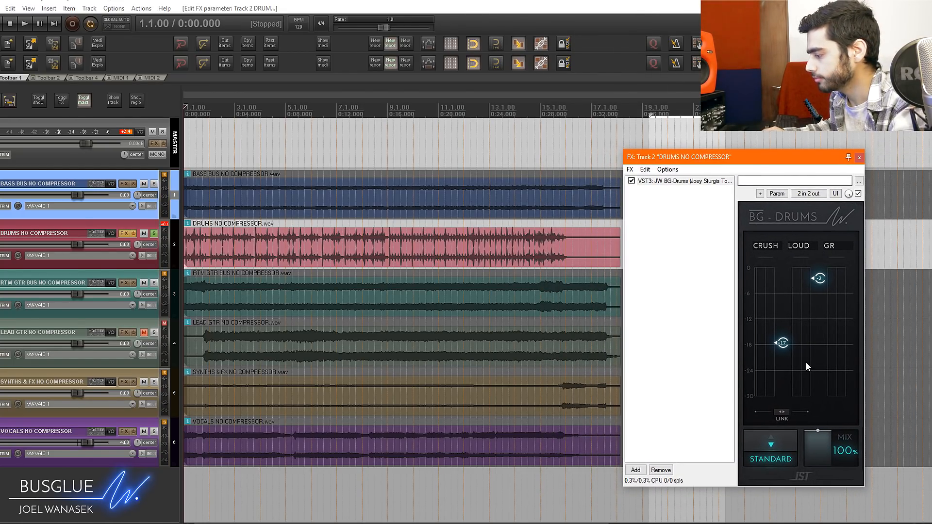
click(771, 444)
key(space)
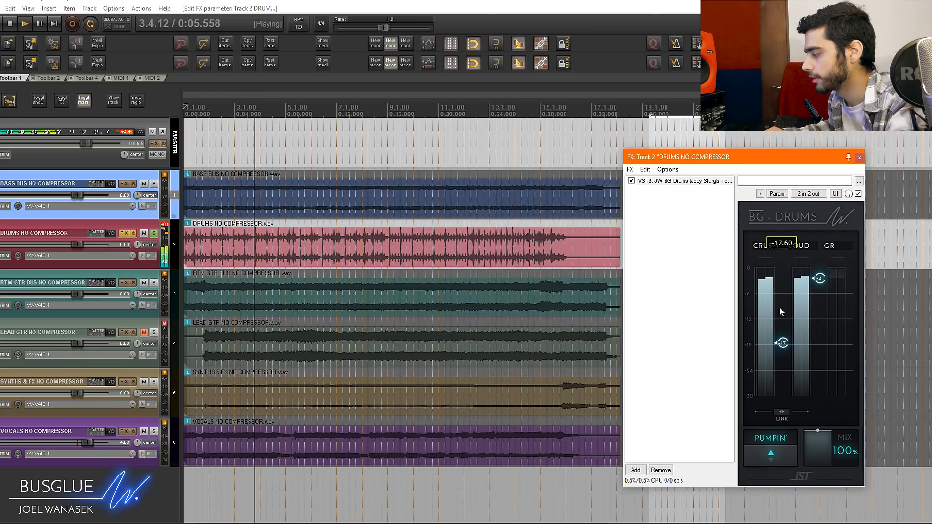
click(773, 438)
click(773, 445)
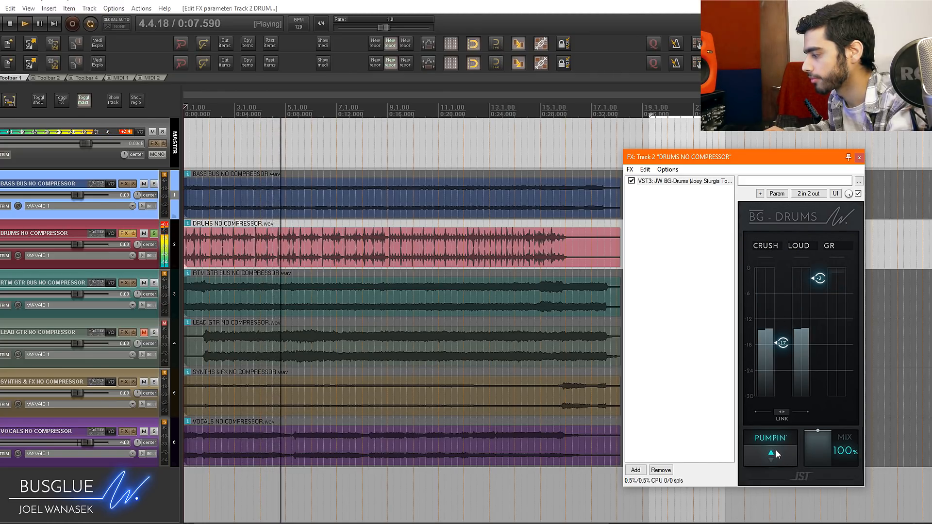
click(774, 453)
key(space)
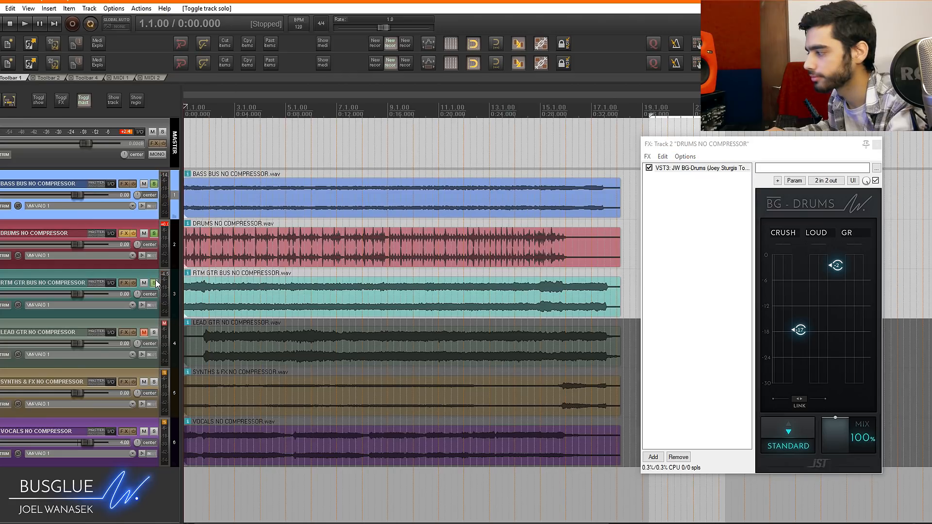
Play the drums with the bass and rhythm guitars, comparing the drum compressor against bypass, and set its Loud to 0.00
key(space)
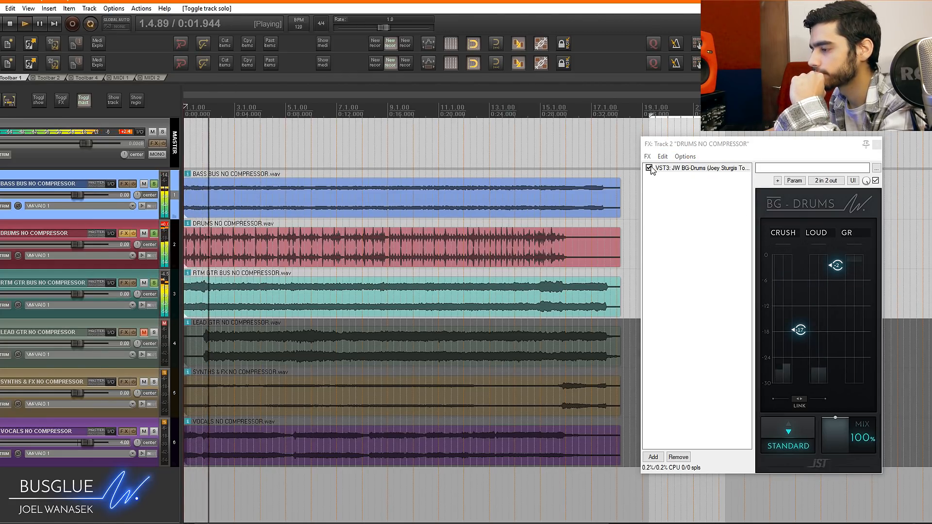
click(877, 181)
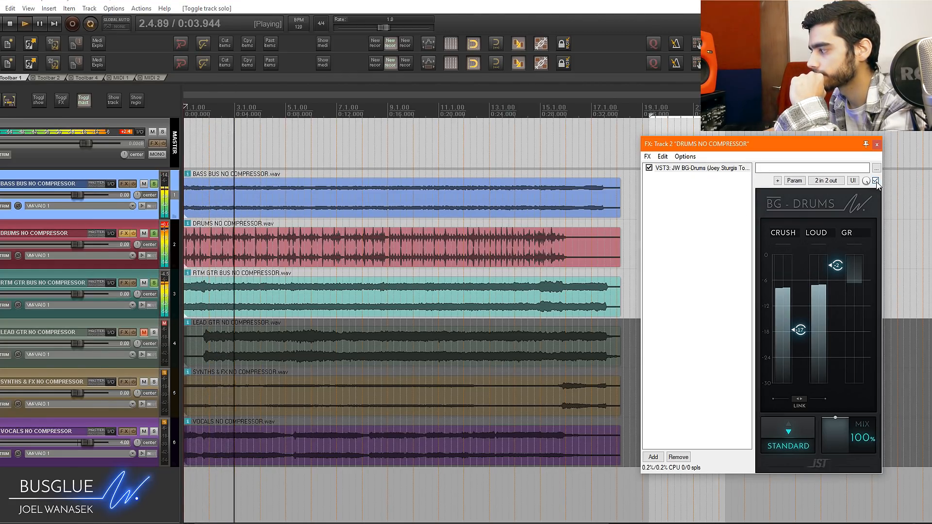
click(877, 182)
drag(840, 265, 850, 244)
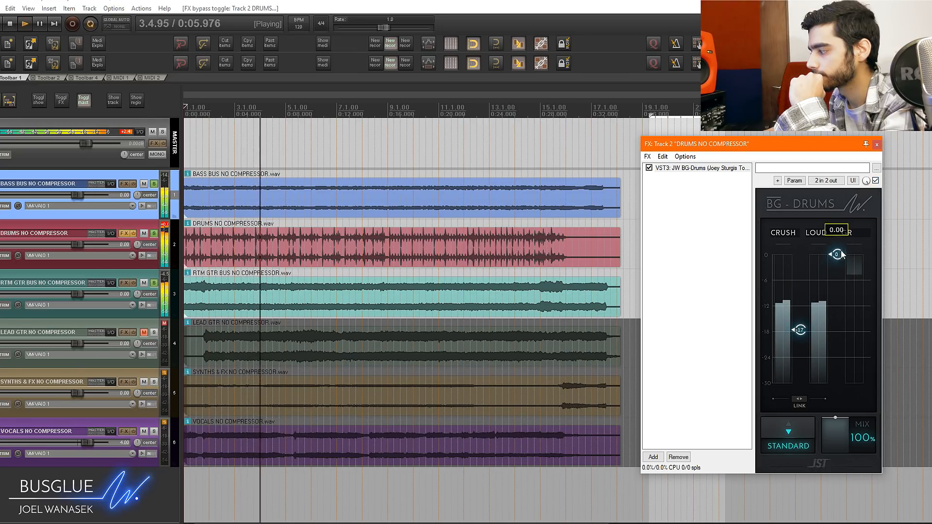
key(space)
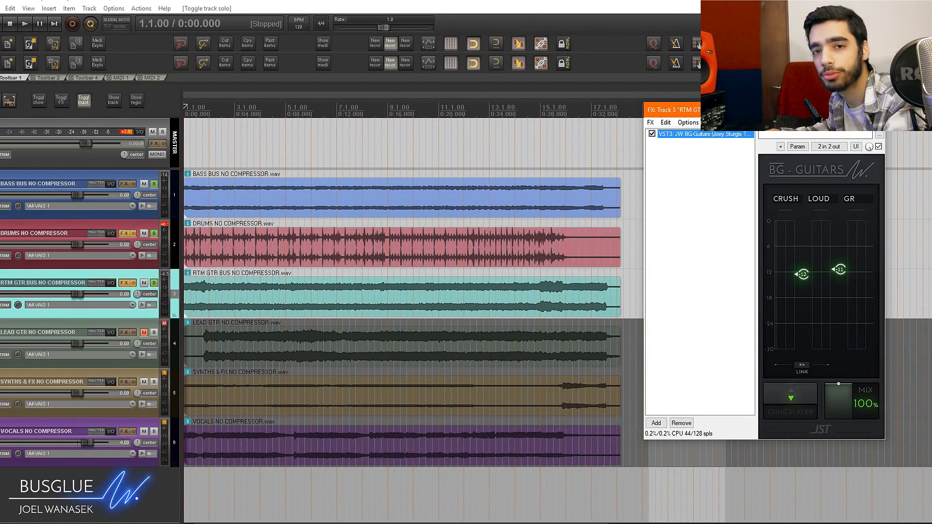
Play the bass and rhythm guitars and lower the guitar compressor's Crush to about -11
key(space)
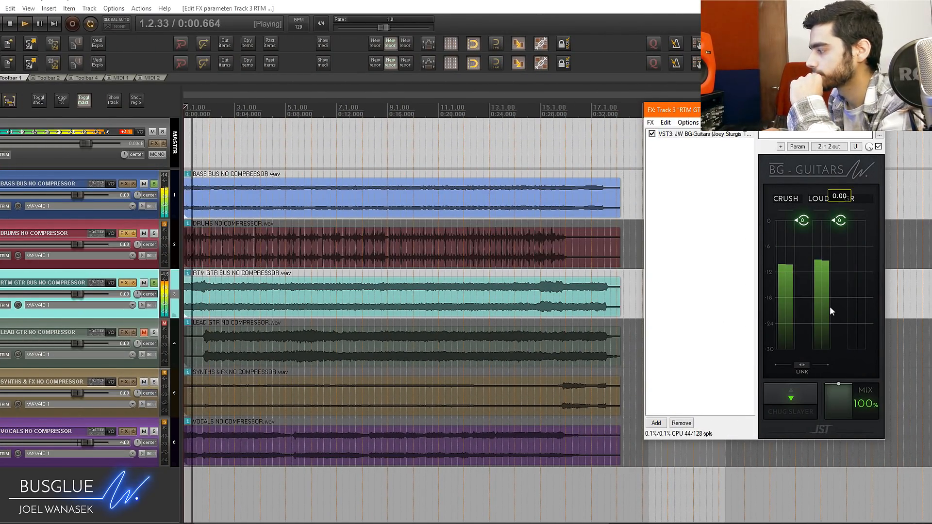
drag(804, 224, 801, 271)
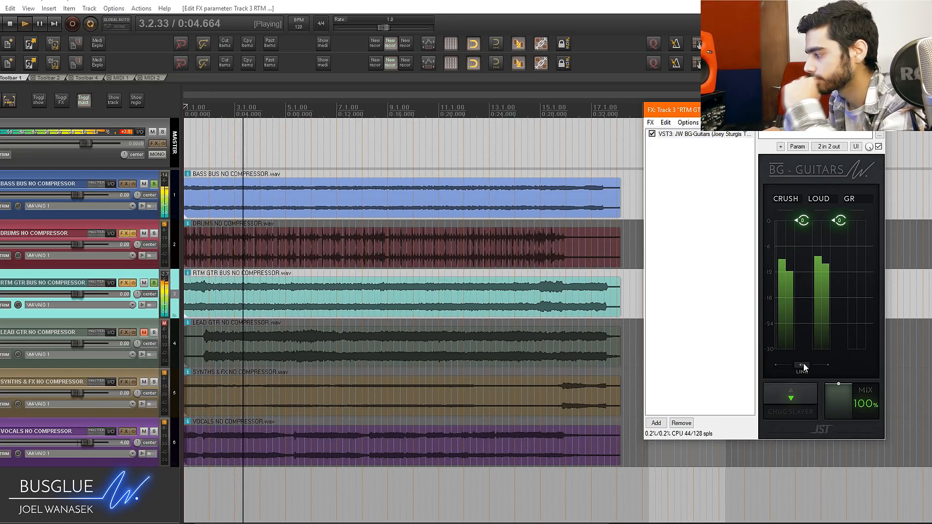
key(space)
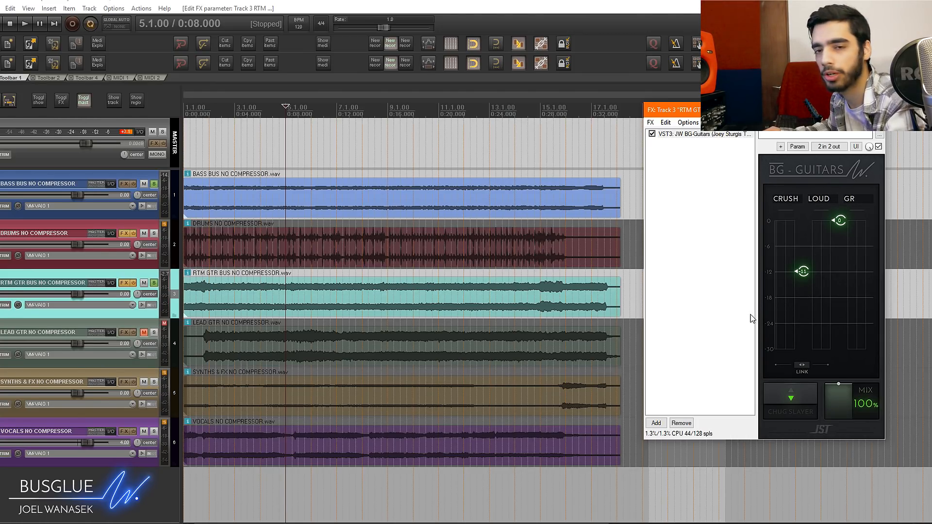
Replay from the start with the guitar compressor's Crush and Loud lowered to about -20, and try Chug Slayer on and off
mouse_move(831, 253)
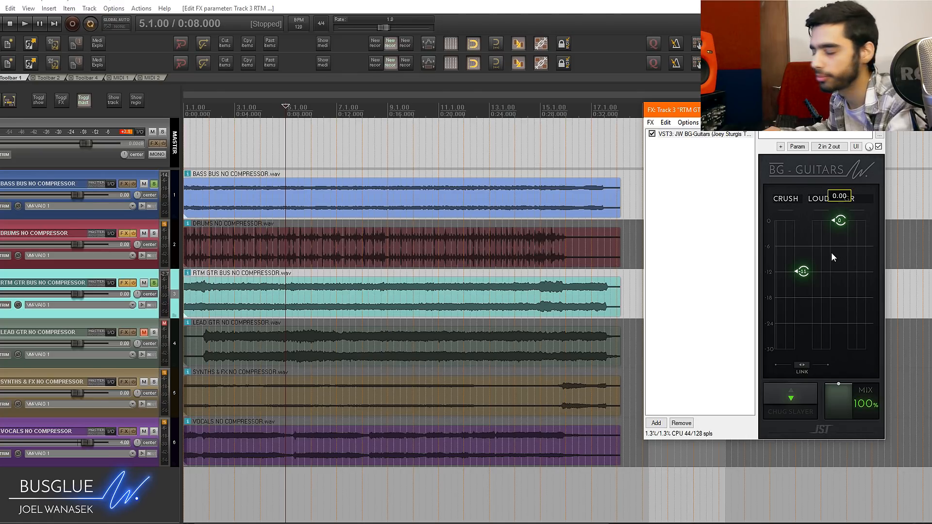
key(Home)
key(space)
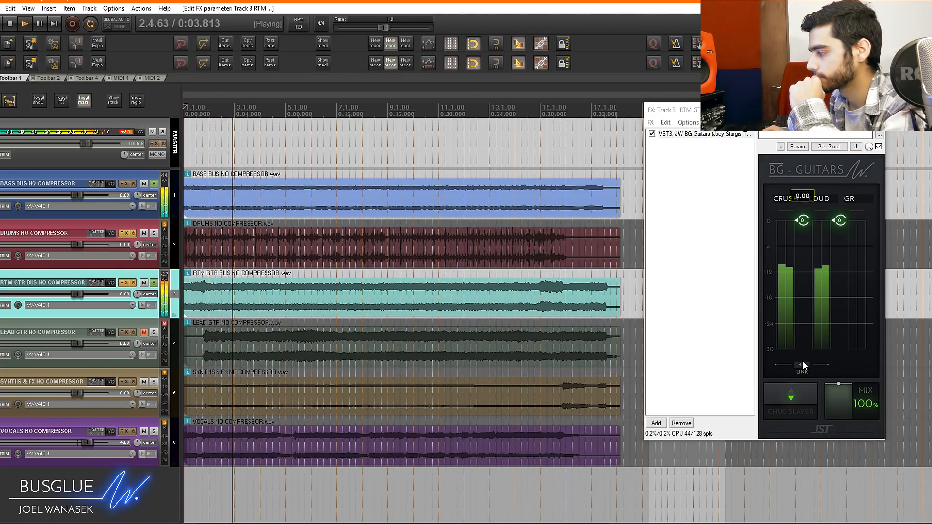
drag(840, 220, 837, 294)
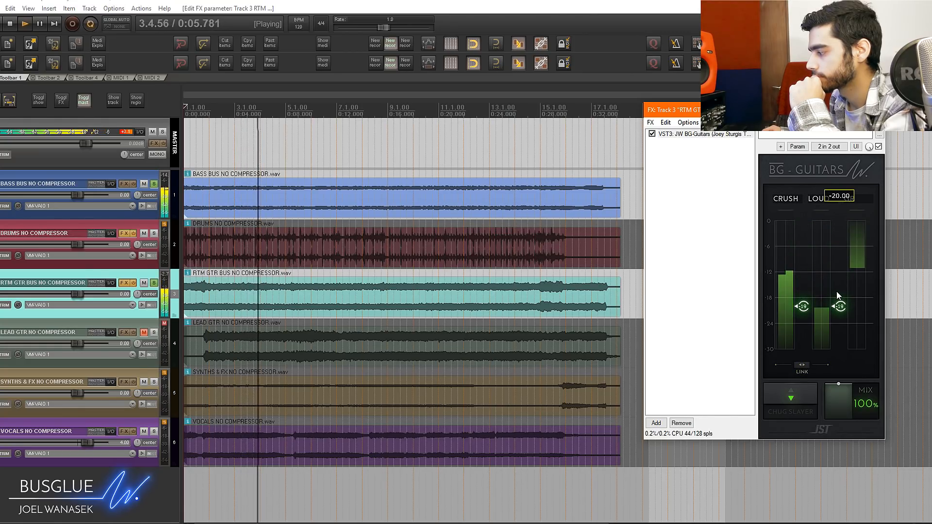
click(800, 393)
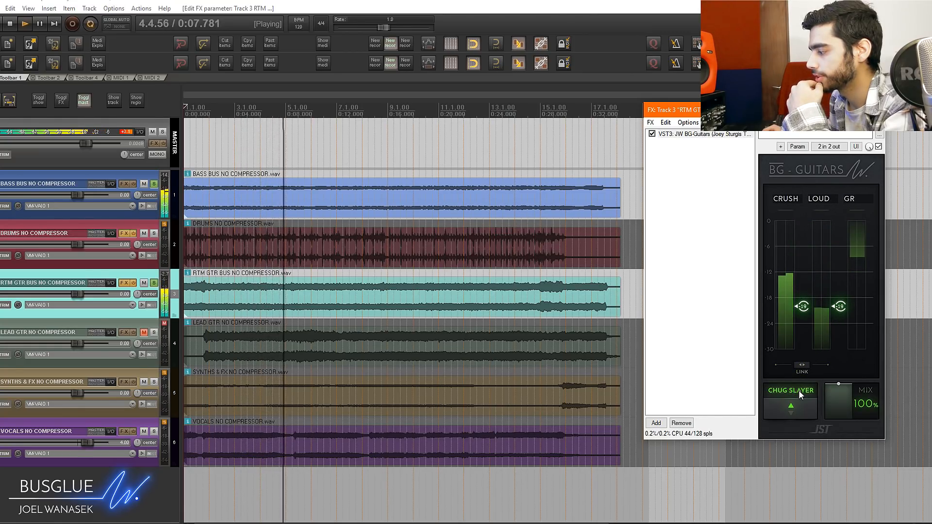
click(799, 393)
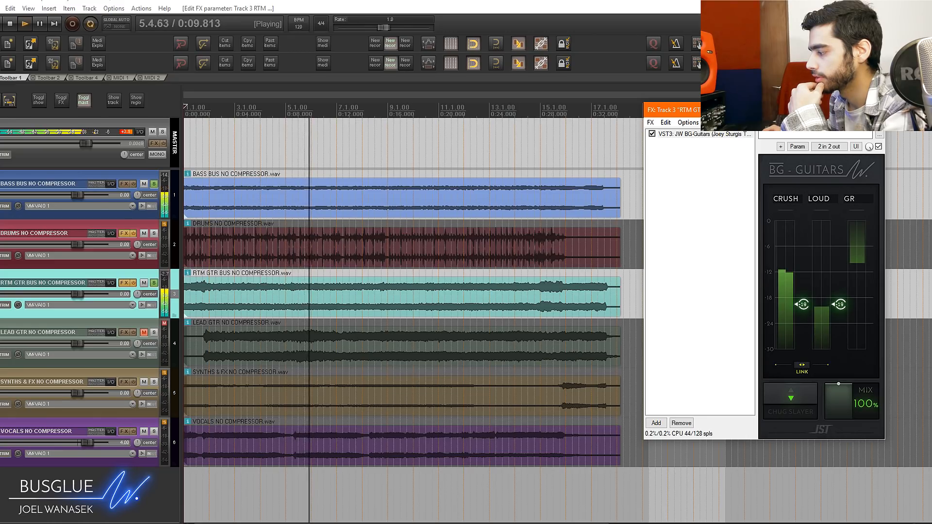
Set the rhythm guitar compressor's linked Crush and Loud to about -12, and fine-tune Loud to about -11
drag(804, 304, 804, 270)
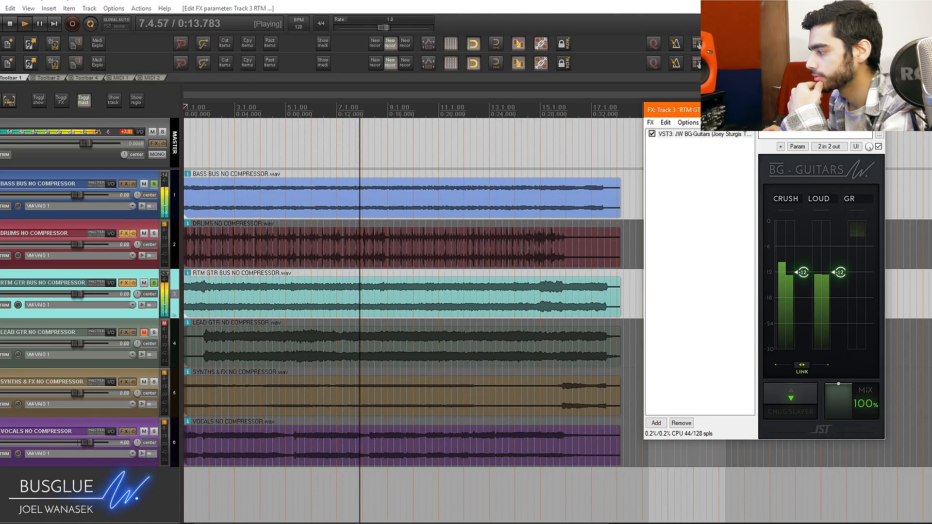
mouse_move(837, 286)
drag(841, 275, 841, 270)
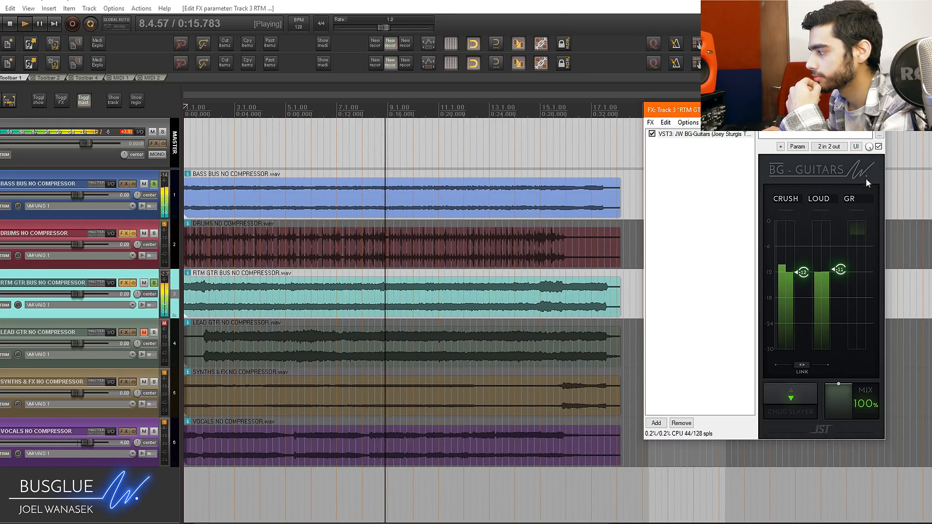
Compare the rhythm guitar compressor against bypass during playback, and switch it to Chug Slayer mode
click(878, 147)
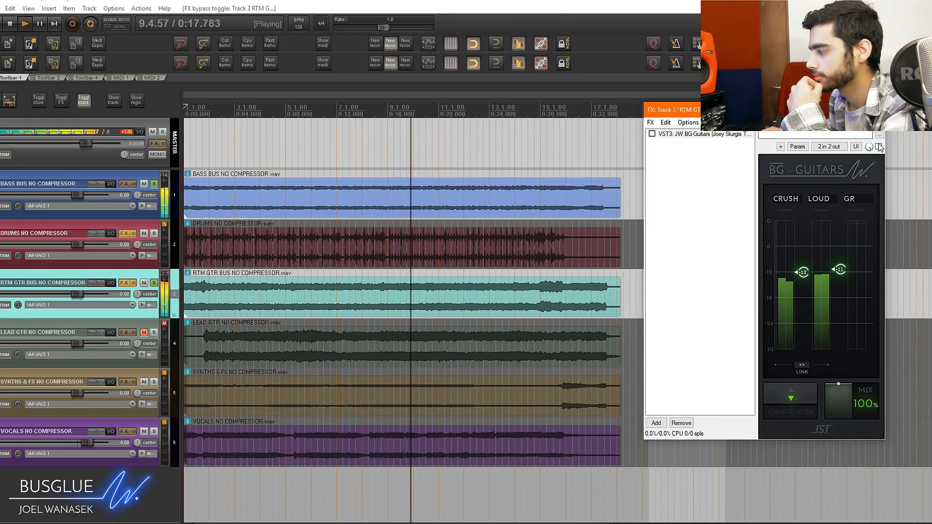
click(878, 147)
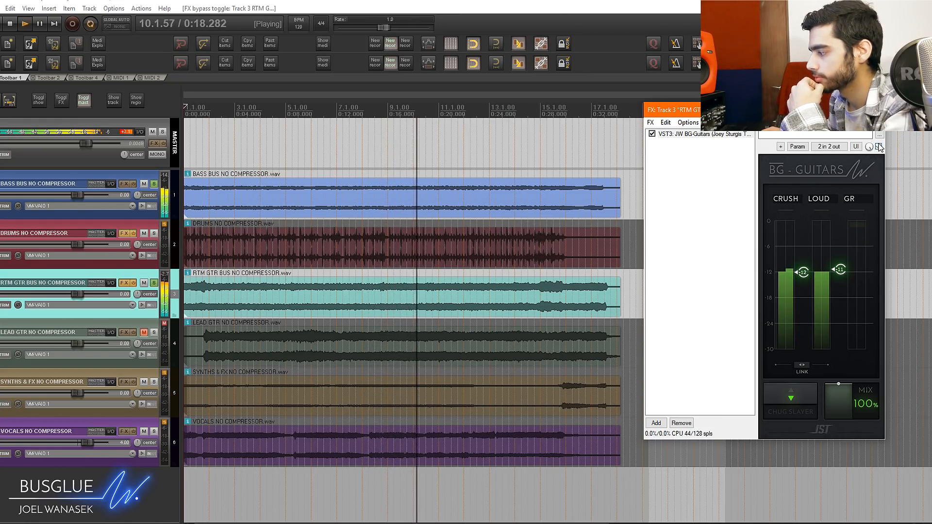
click(804, 390)
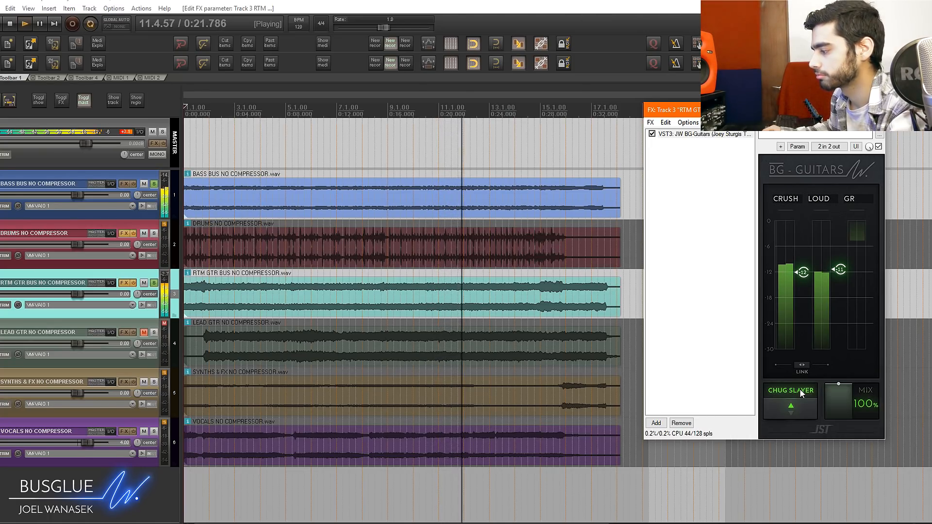
Switch Chug Slayer off on the rhythm guitar compressor, comparing it with Chug Slayer on and with bypass
click(802, 393)
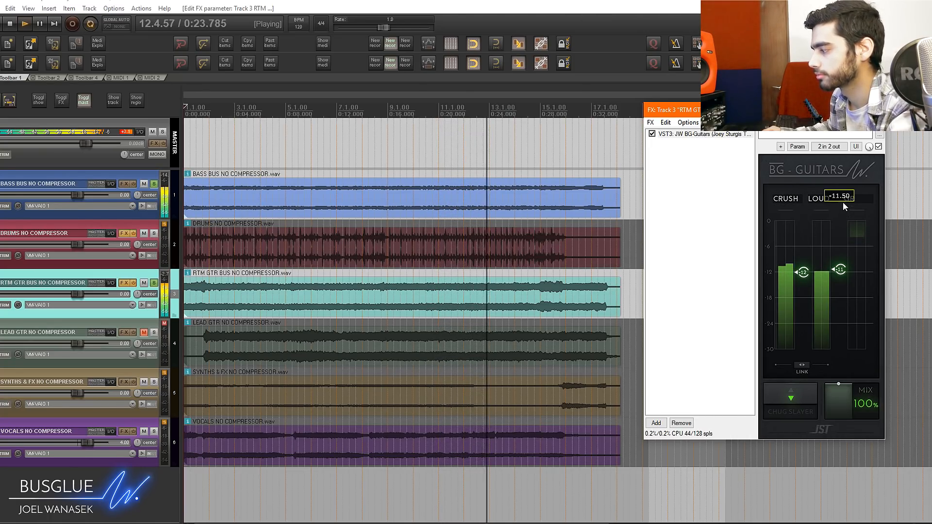
click(879, 147)
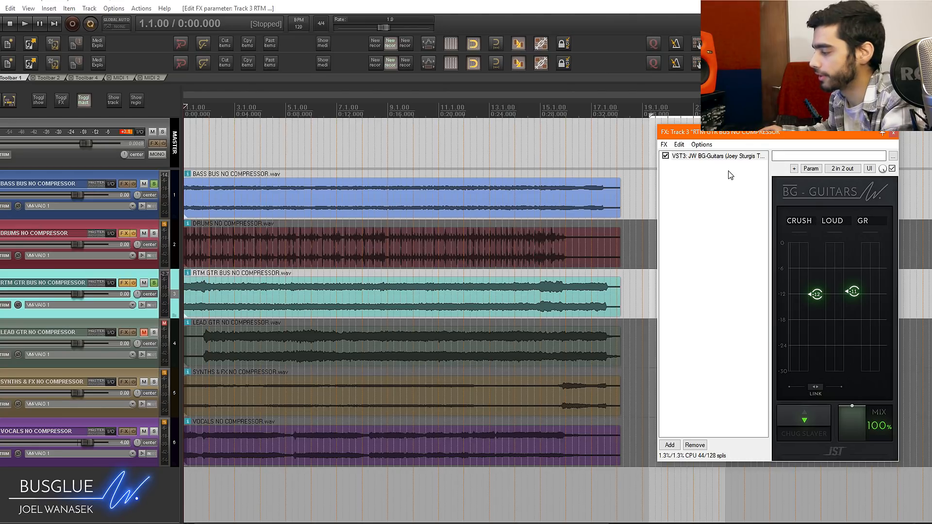
click(809, 413)
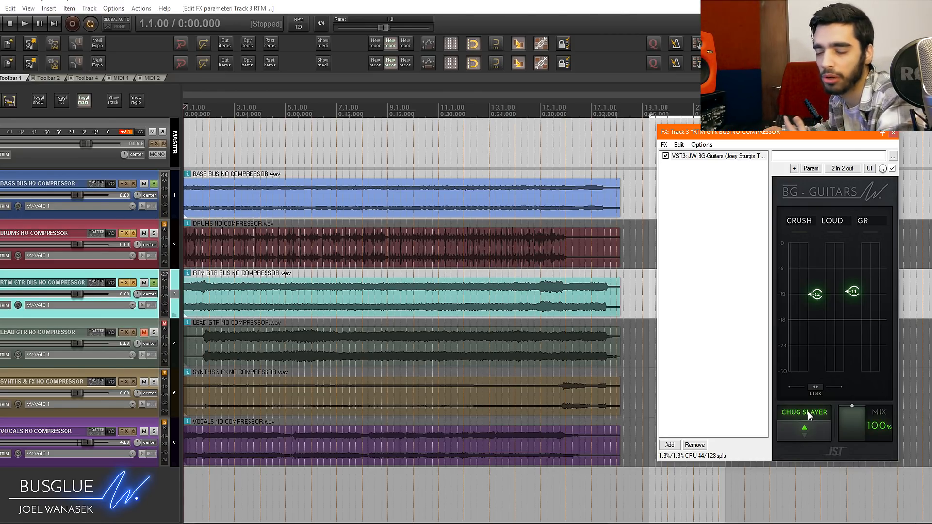
click(808, 412)
Play the bass, drums and rhythm guitars together, comparing the guitar compressor against bypass
key(space)
click(892, 169)
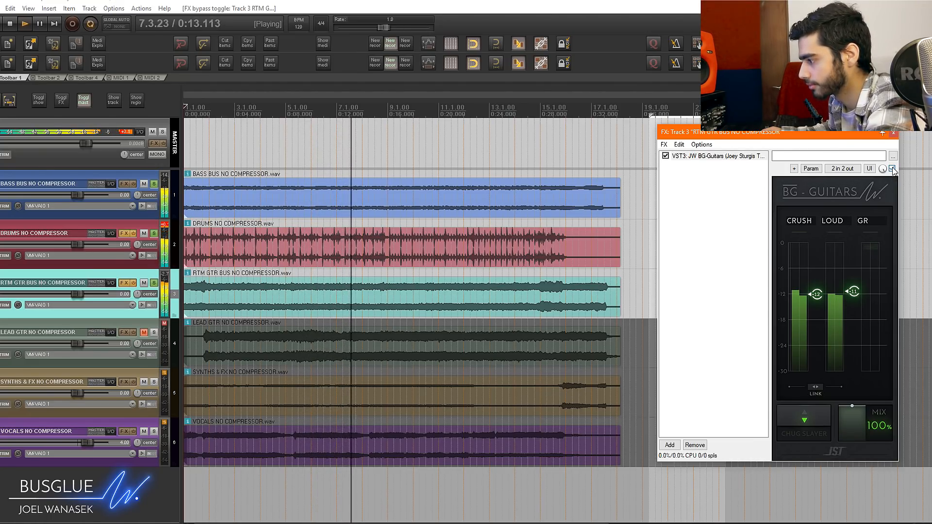
click(892, 168)
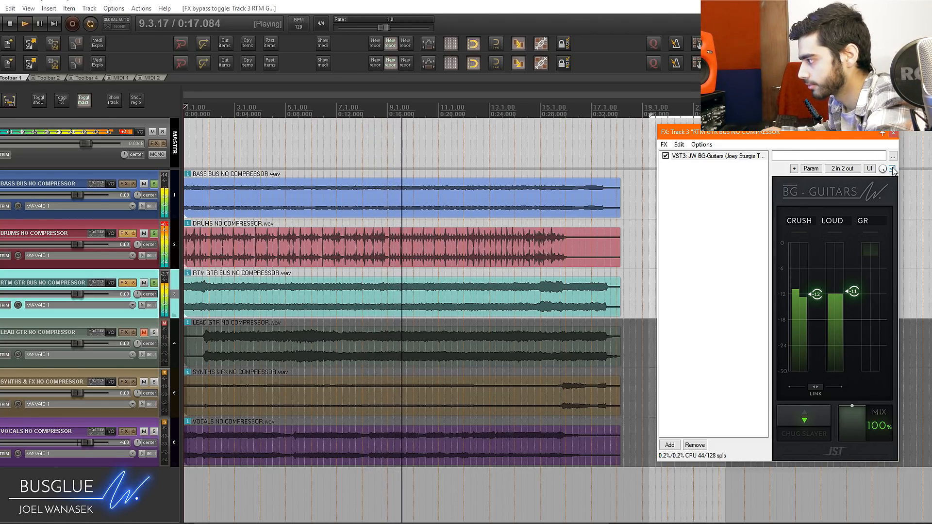
click(892, 169)
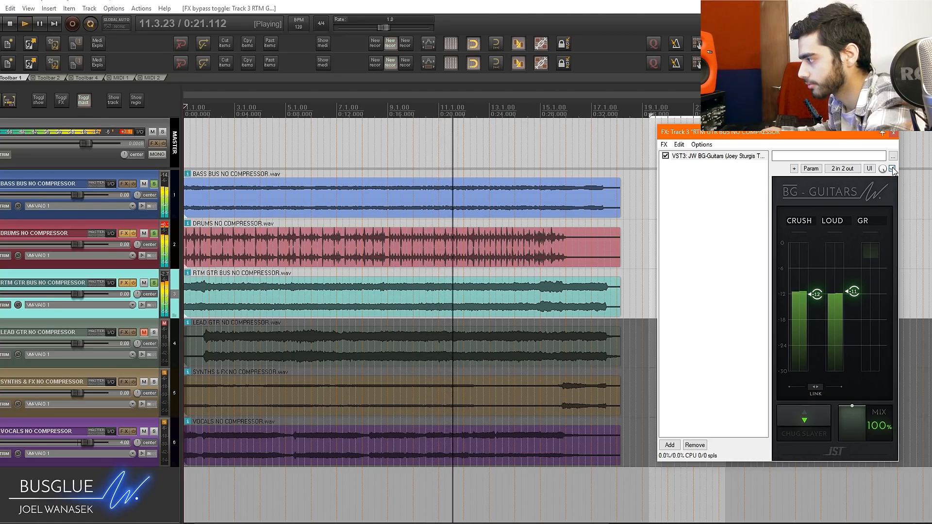
click(892, 169)
key(space)
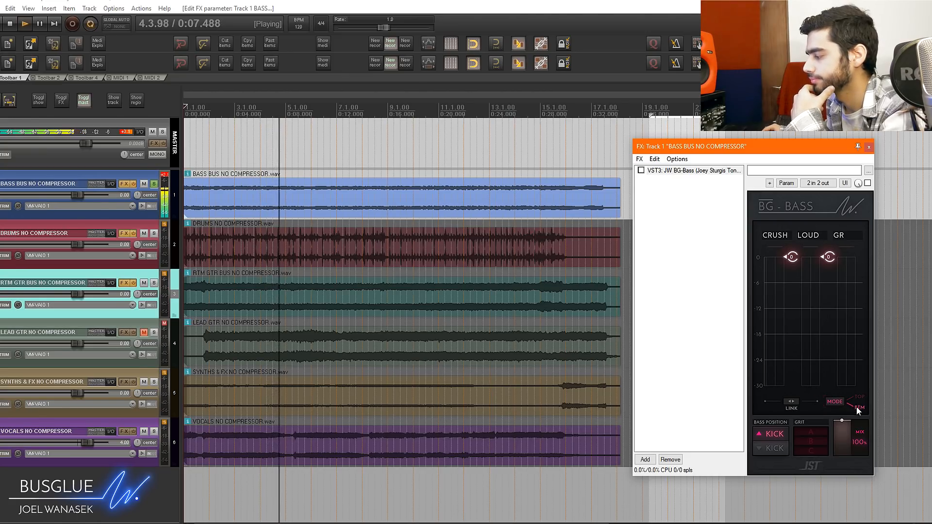
Audition the bass bus with its BG-Bass compressor bypassed in BTM mode, enable the compressor, and try its kick position options
click(860, 400)
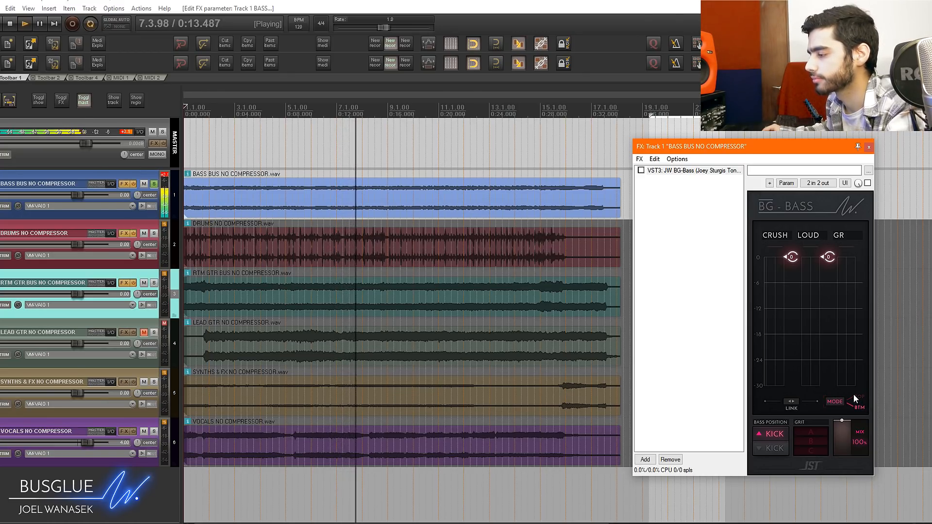
key(space)
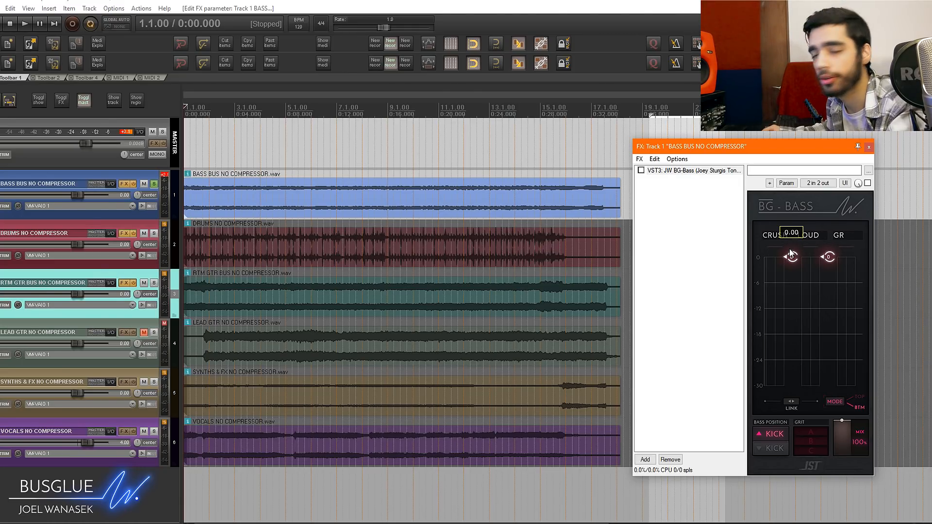
click(867, 183)
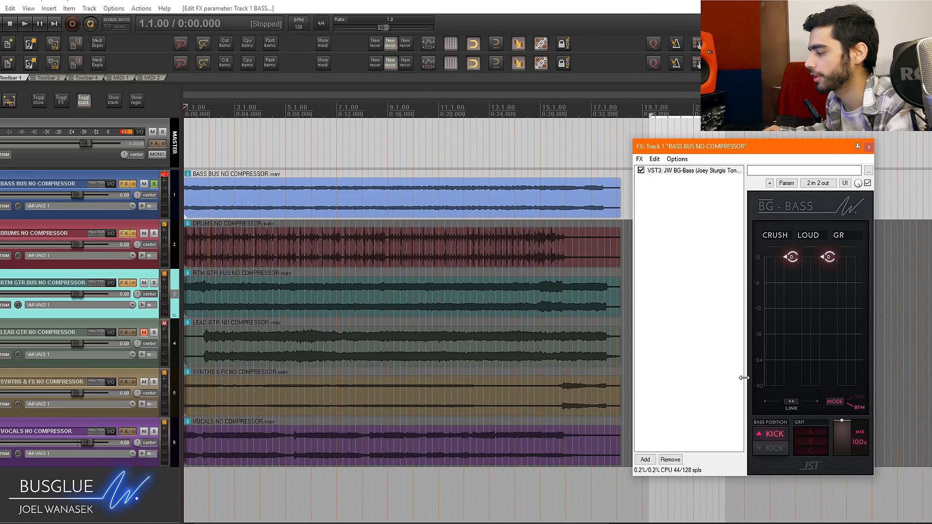
click(777, 435)
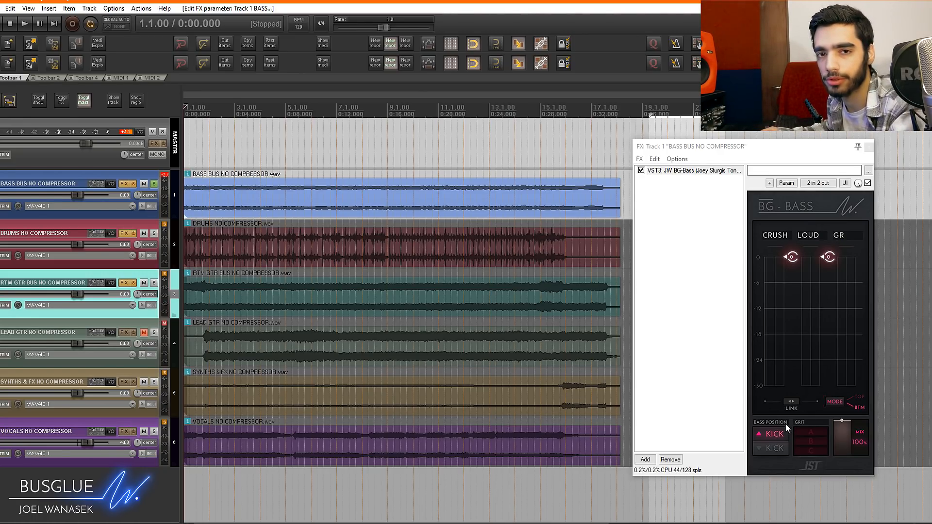
click(769, 443)
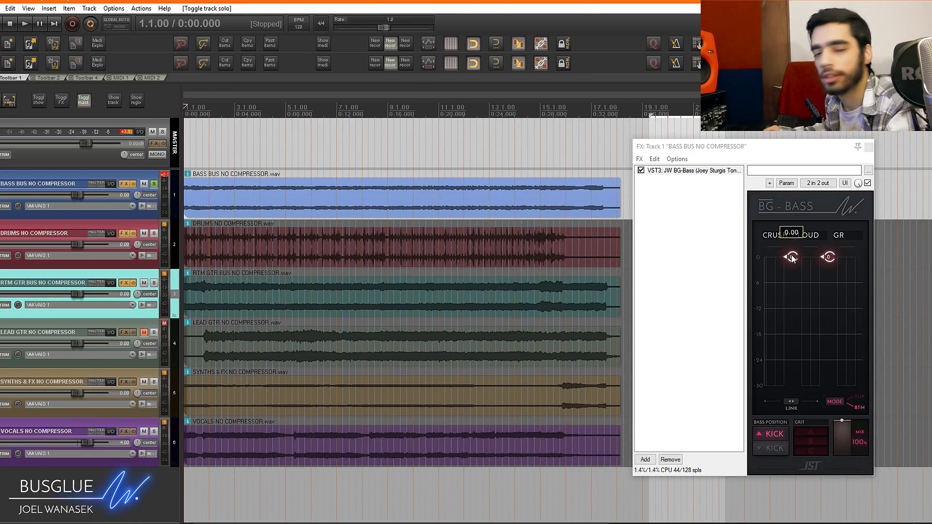
Play the bass in BTM mode, lower the compressor's linked Crush and Loud to -30, and toggle their link
key(space)
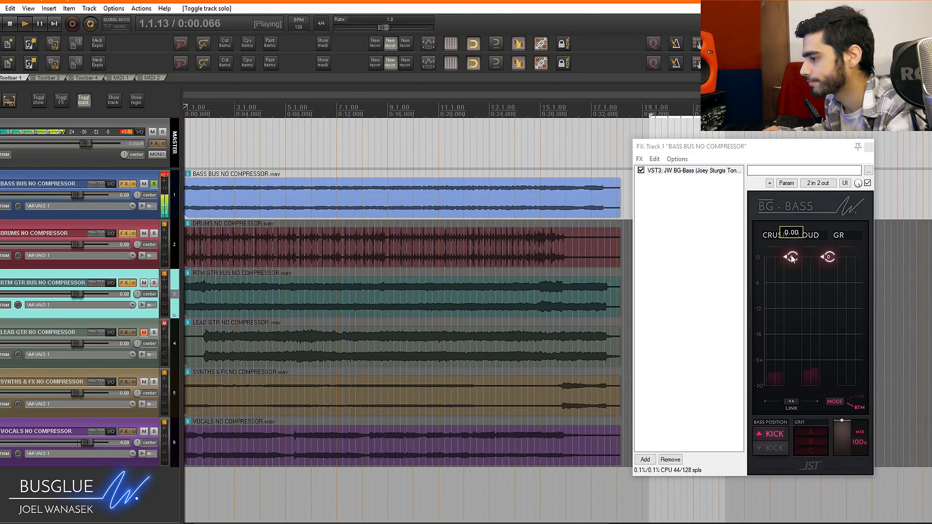
drag(792, 258, 829, 387)
click(791, 401)
click(791, 402)
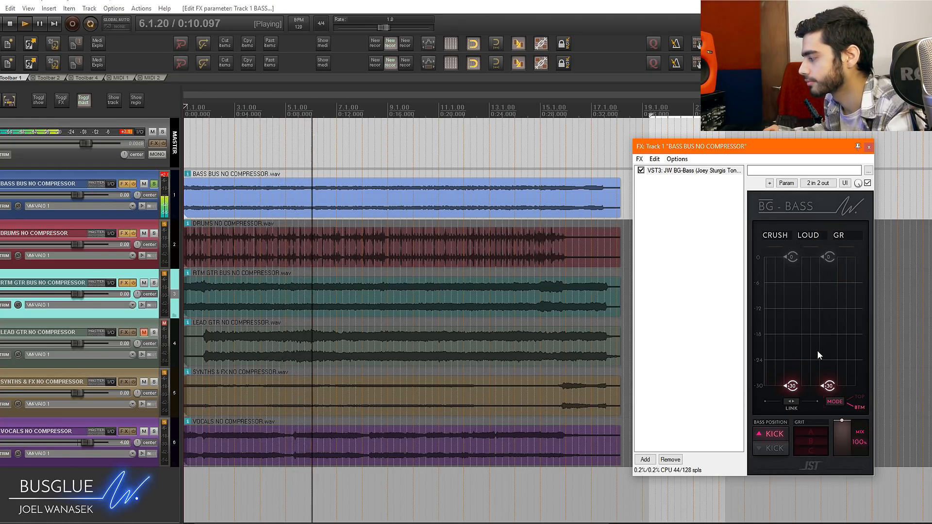
mouse_move(815, 374)
key(space)
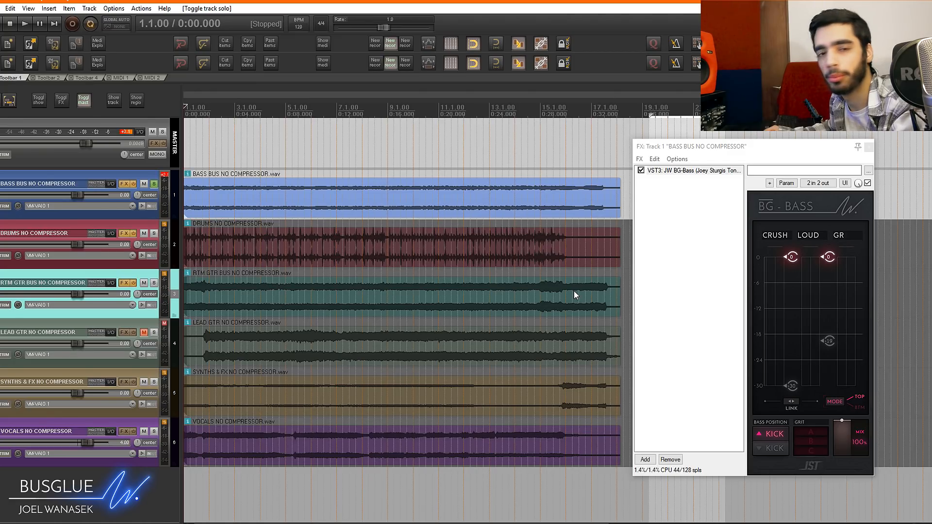
Play the bass in TOP mode and lower the compressor's Crush to -30 and Loud to about -18, unlinking the two
key(space)
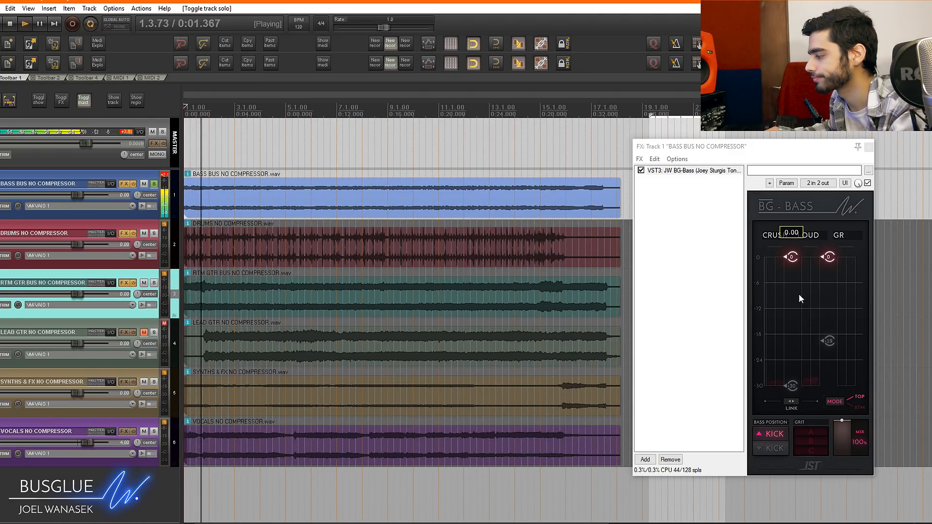
drag(792, 258, 791, 386)
click(792, 402)
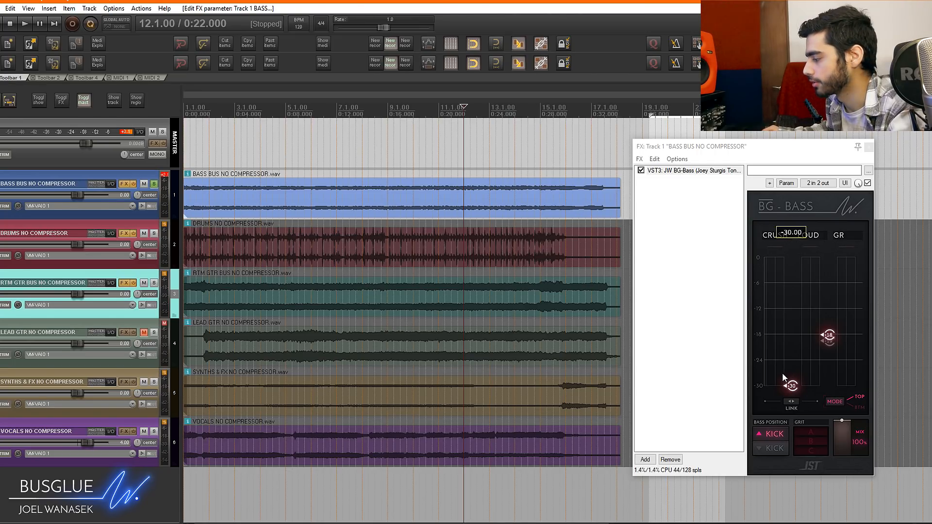
Audition Grit B on the bass, replay from about bar 6 with Grit A, and reset the bass bus peak meter
key(space)
mouse_move(806, 431)
mouse_down()
mouse_move(809, 450)
mouse_move(806, 434)
mouse_up()
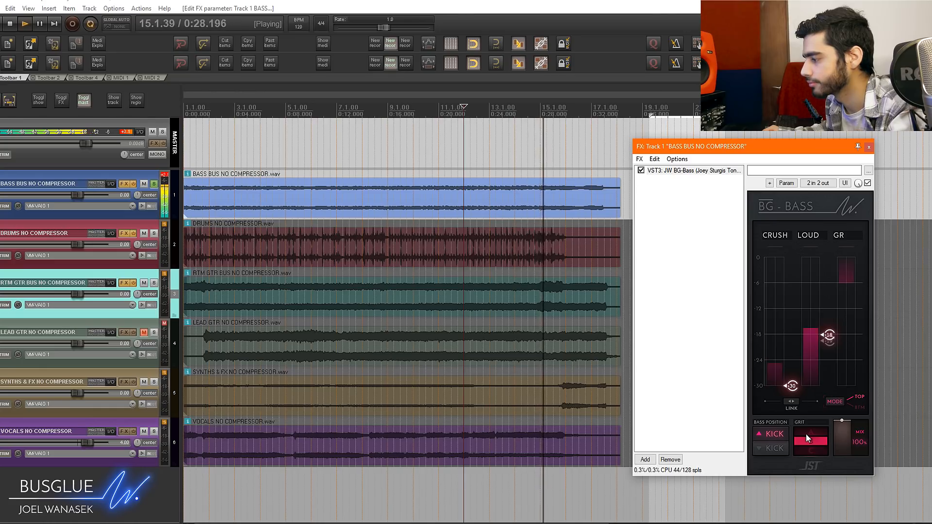
click(312, 146)
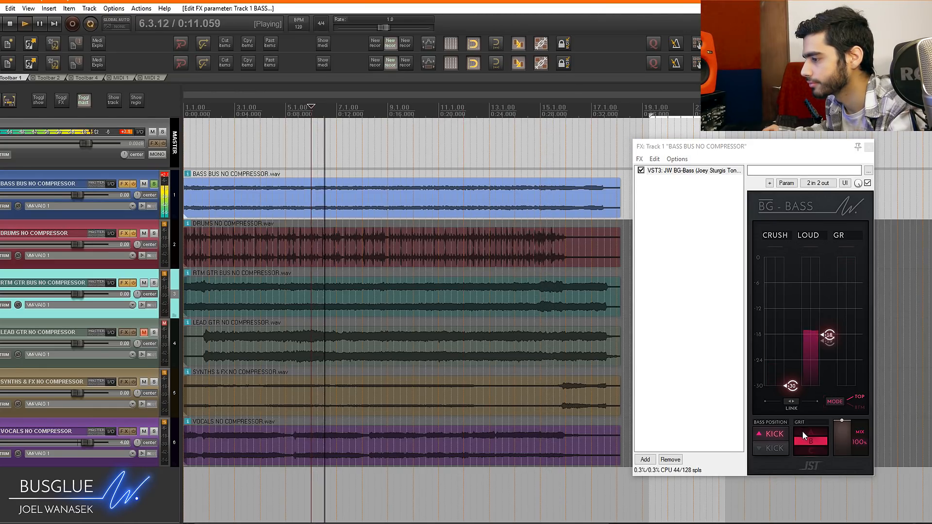
click(802, 430)
click(171, 179)
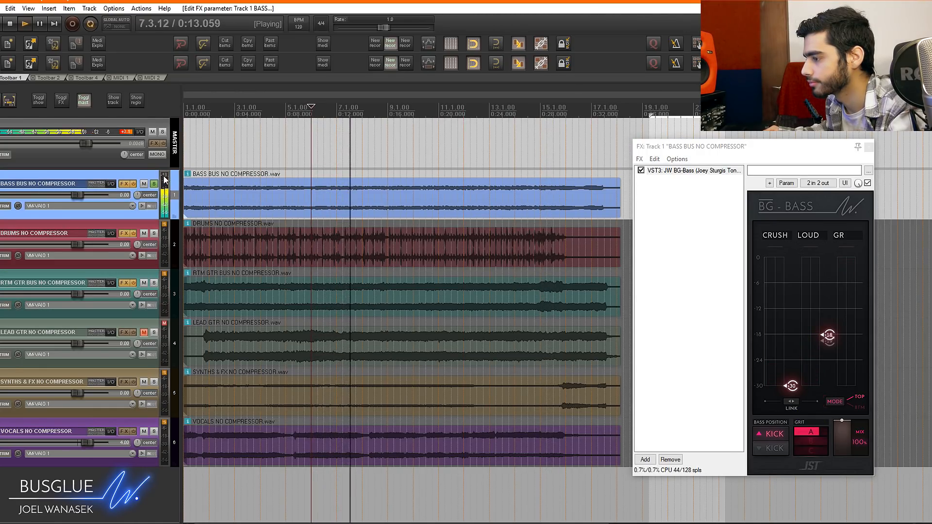
Raise the bass compressor's Loud to about -10, and compare the sound with bypass and other Grit settings
drag(828, 335, 829, 304)
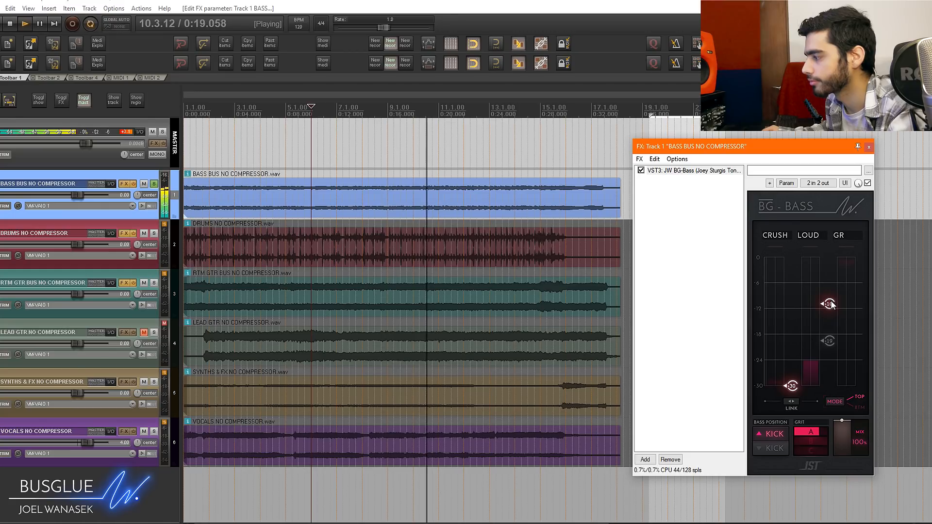
click(868, 183)
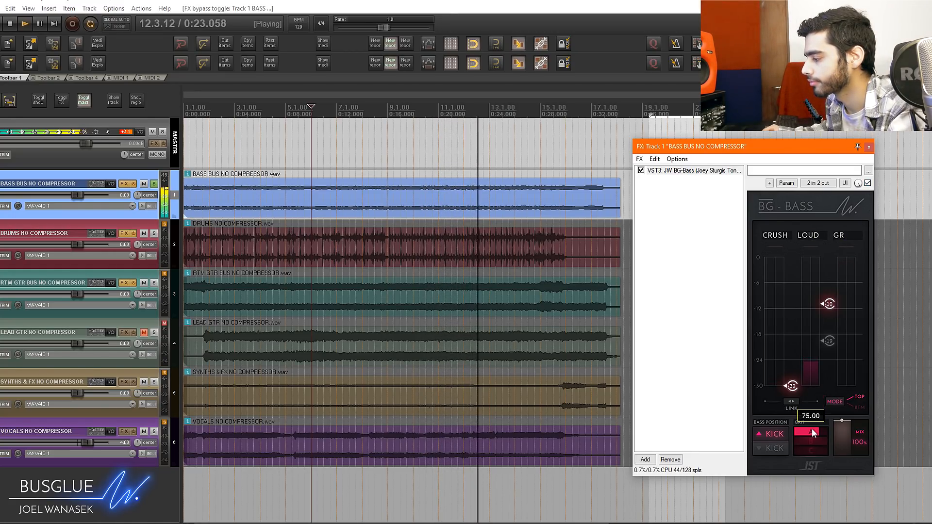
drag(812, 428, 809, 447)
key(space)
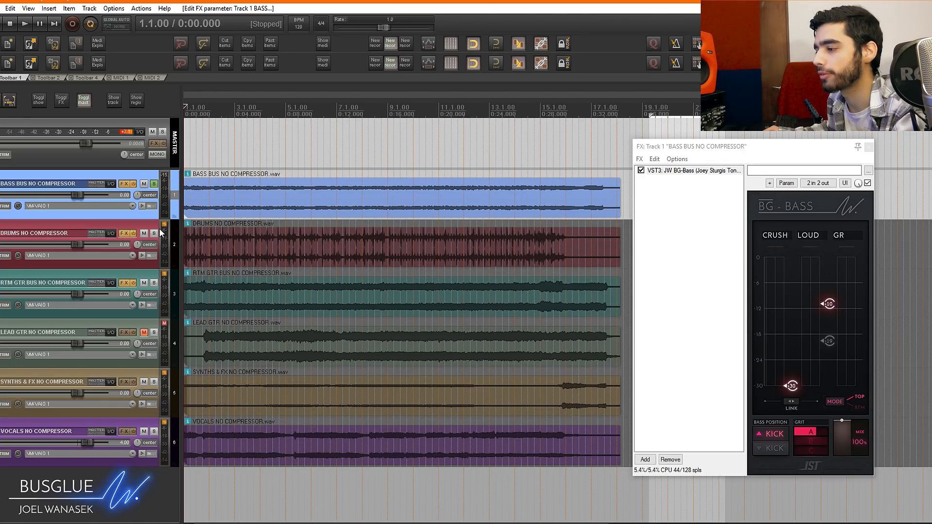
Solo the drums alongside the bass, play both together, and reopen the bass bus effects chain
click(156, 233)
key(space)
mouse_move(841, 292)
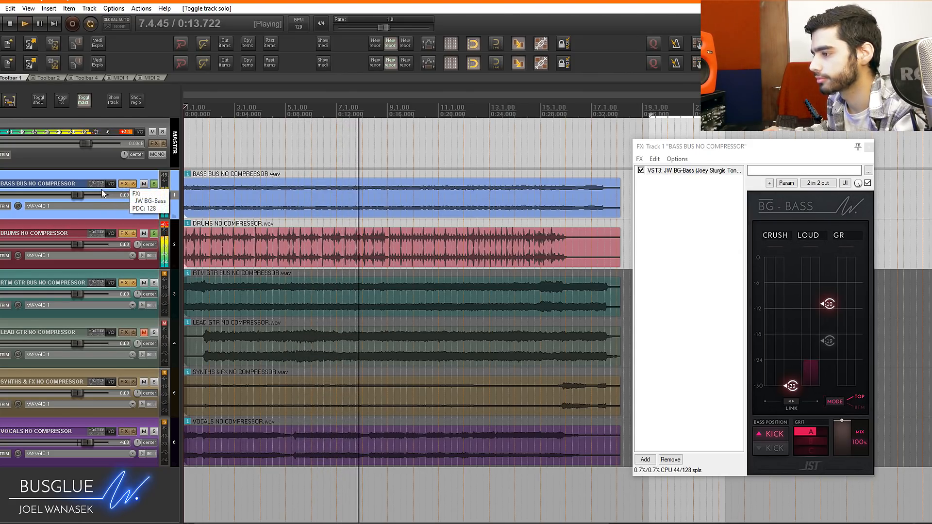
click(124, 185)
click(125, 185)
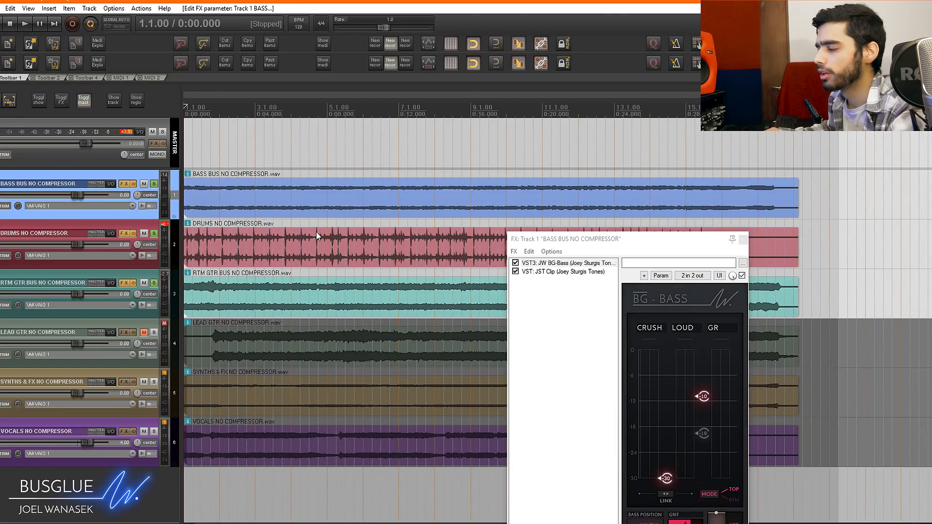
Toggle the rhythm guitar bus solo off and on, and play it from the start with the bass and drums
scroll(301, 289, down, 3)
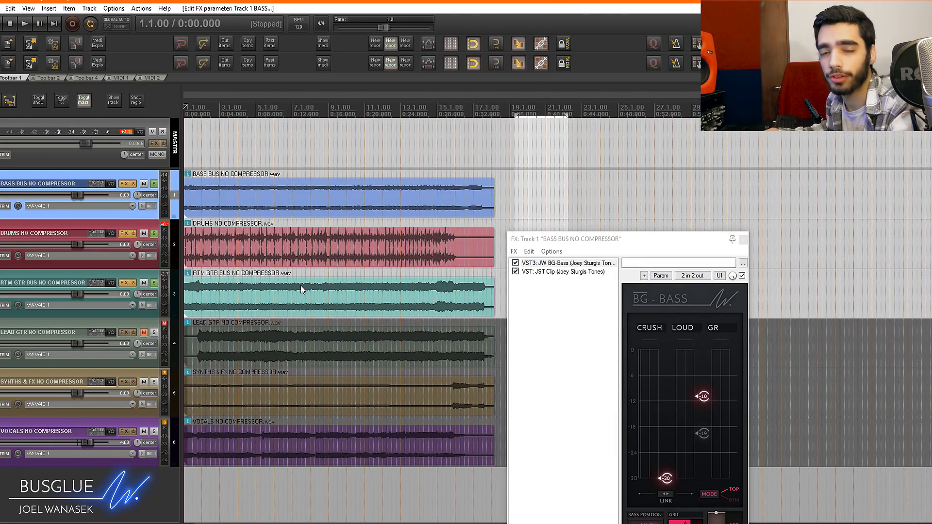
click(155, 283)
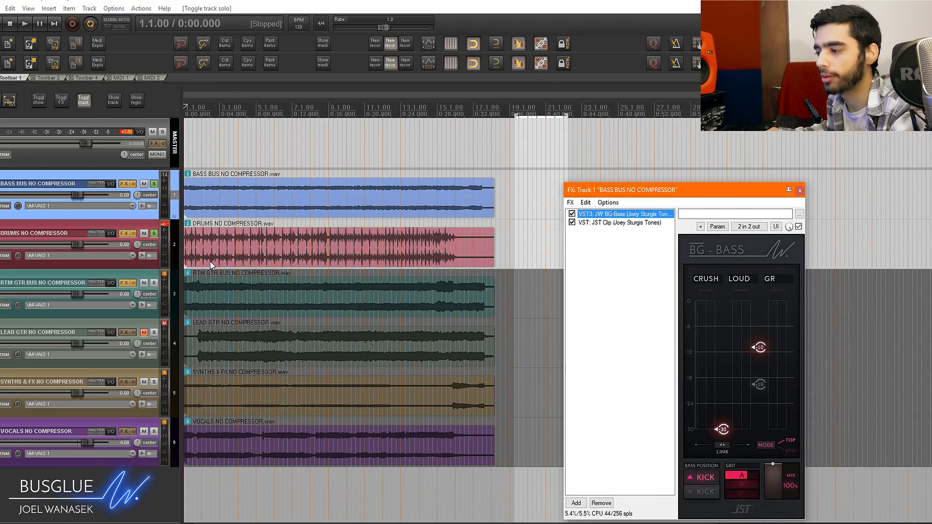
click(154, 283)
key(space)
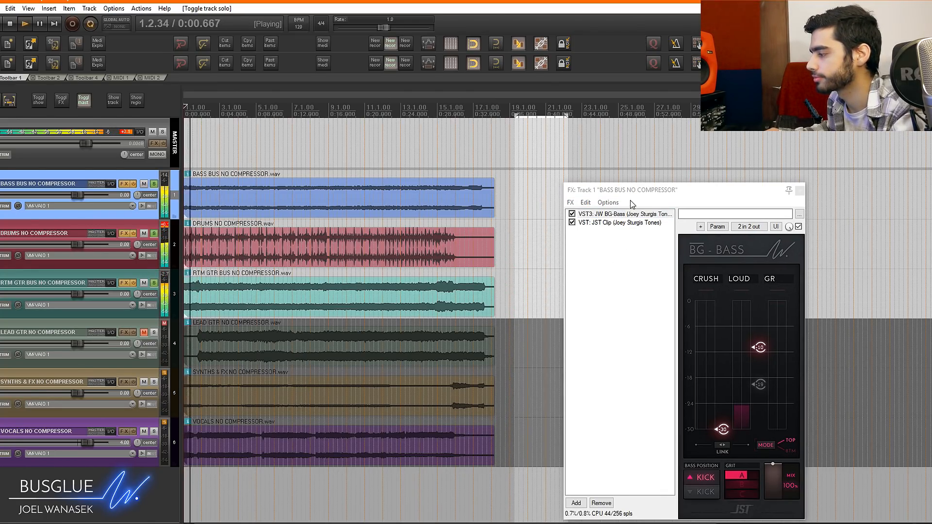
drag(636, 193, 638, 146)
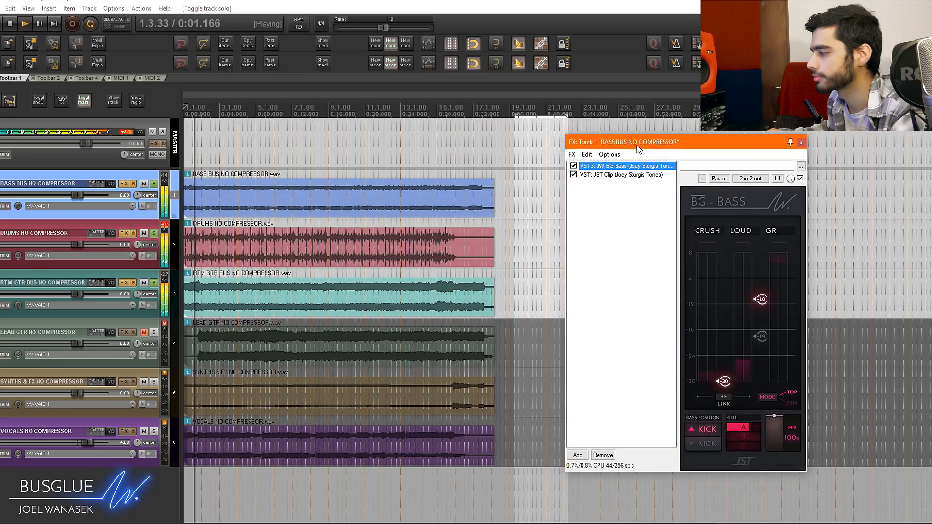
Compare the bass compressor against bypass in the bass, drums and guitars mix, and close the bass effects window after stopping
click(800, 179)
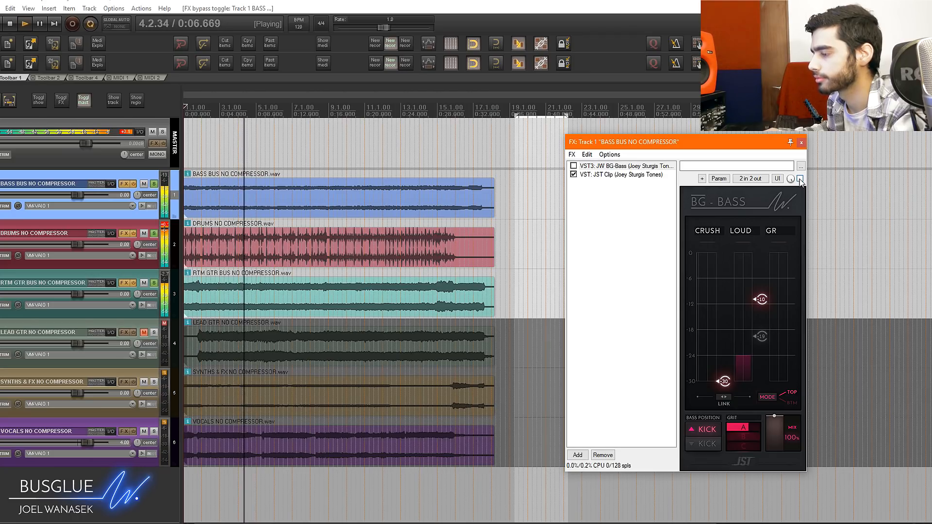
click(800, 179)
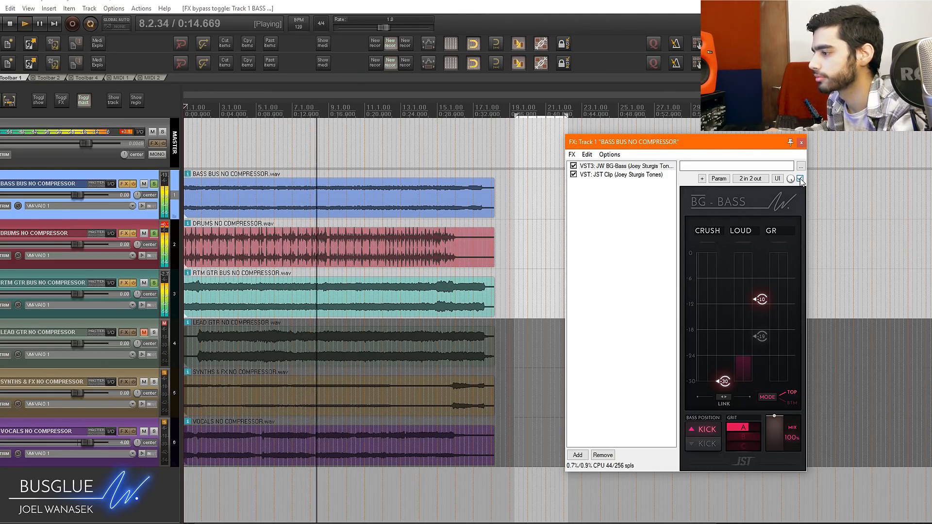
click(800, 178)
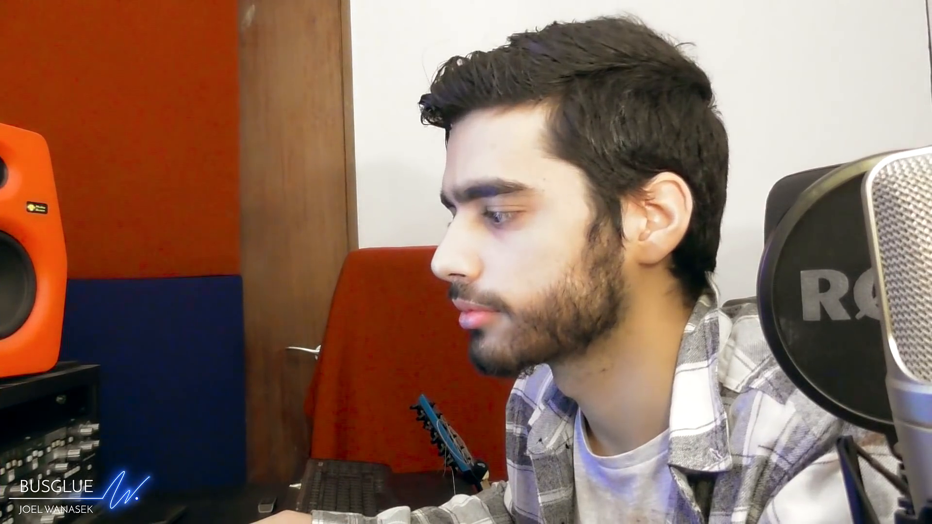
click(800, 178)
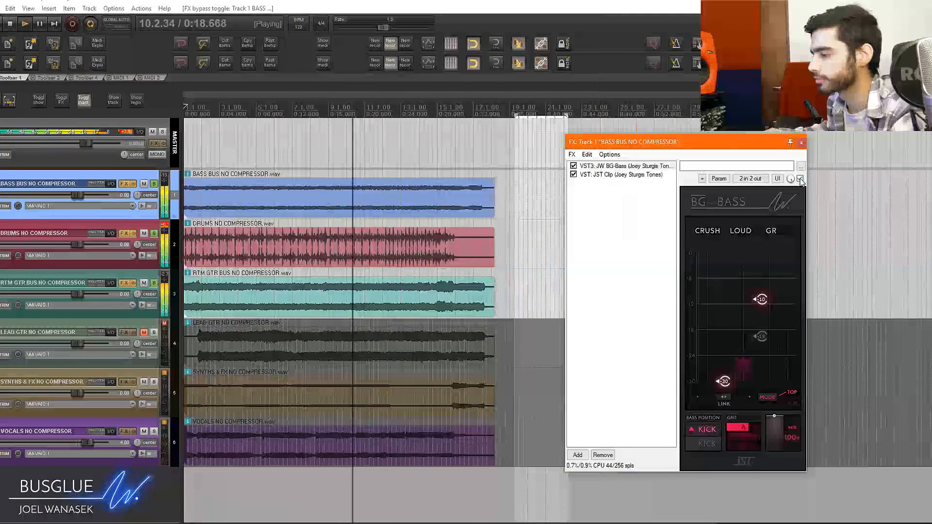
key(space)
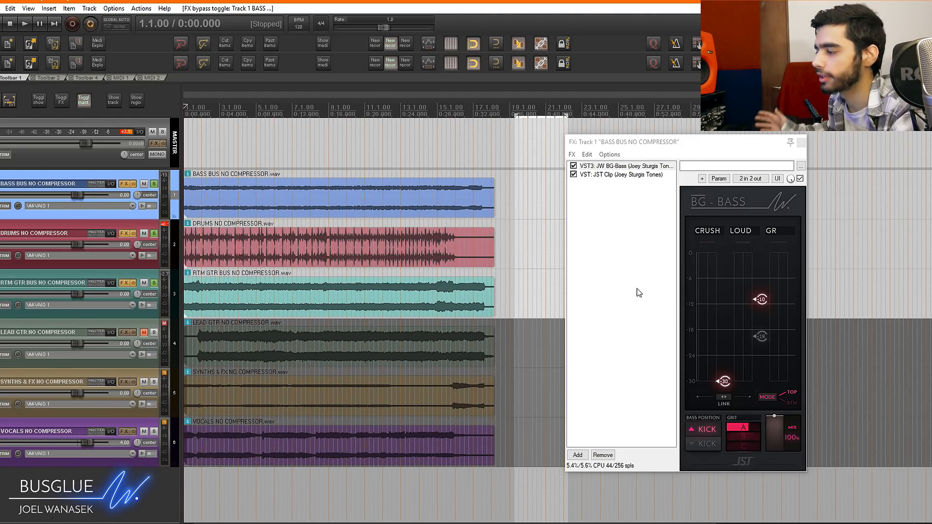
click(800, 143)
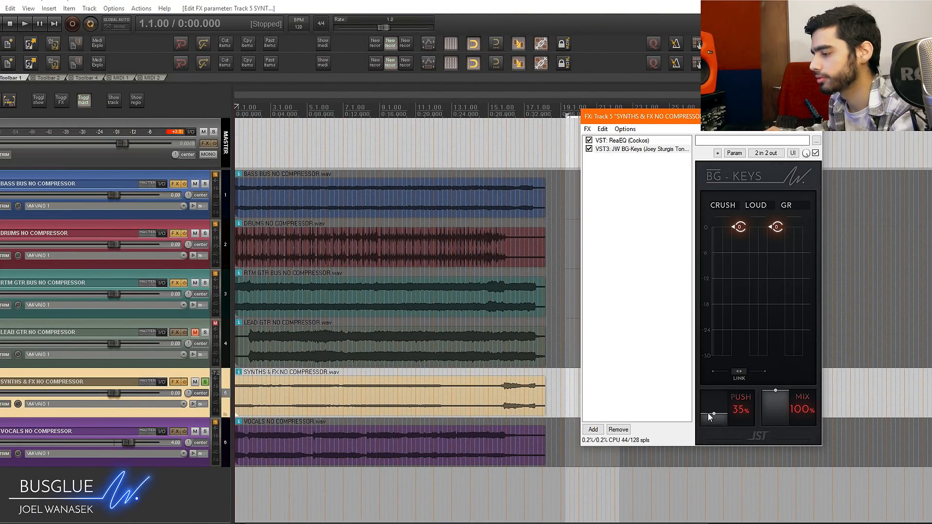
Play the soloed synths bus from the start and lower the keys compressor's Push to 0%
key(space)
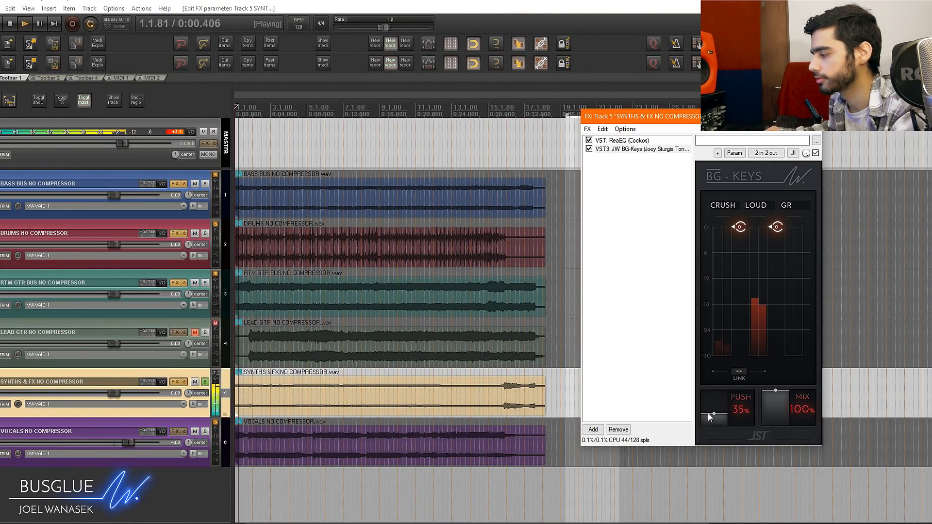
drag(709, 417, 733, 422)
key(space)
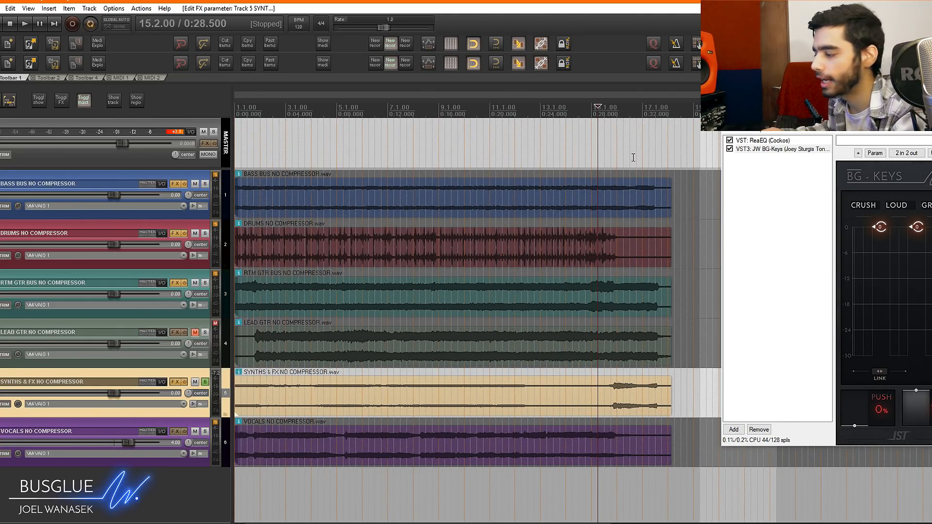
Set the keys compressor's Push to 19% while playing the synths' closing section from around bar 15
drag(791, 118, 177, 125)
scroll(832, 271, up, 3)
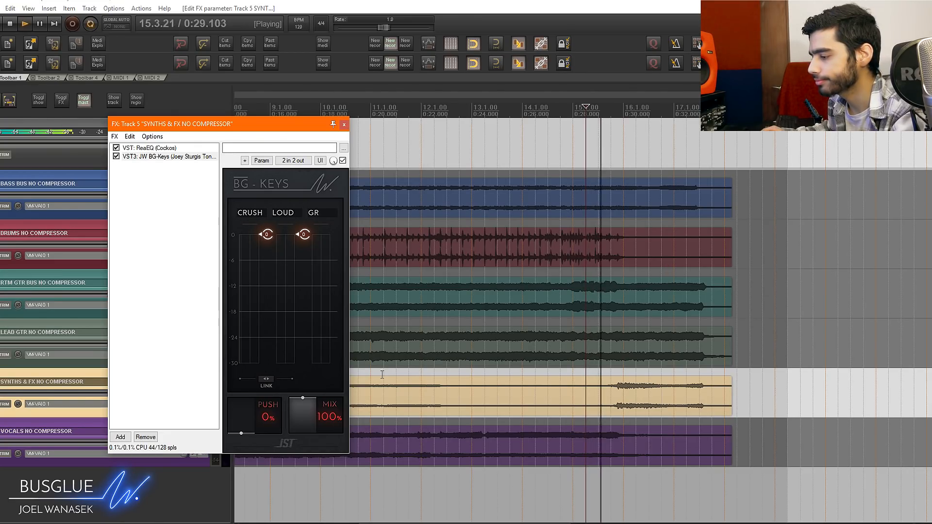
mouse_move(241, 429)
mouse_down()
mouse_move(251, 397)
mouse_move(241, 430)
mouse_up()
click(611, 154)
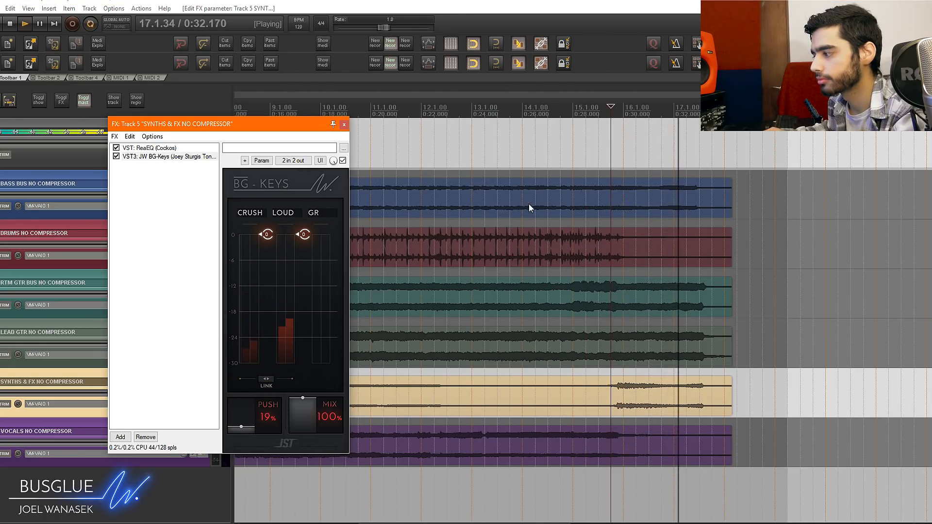
click(607, 141)
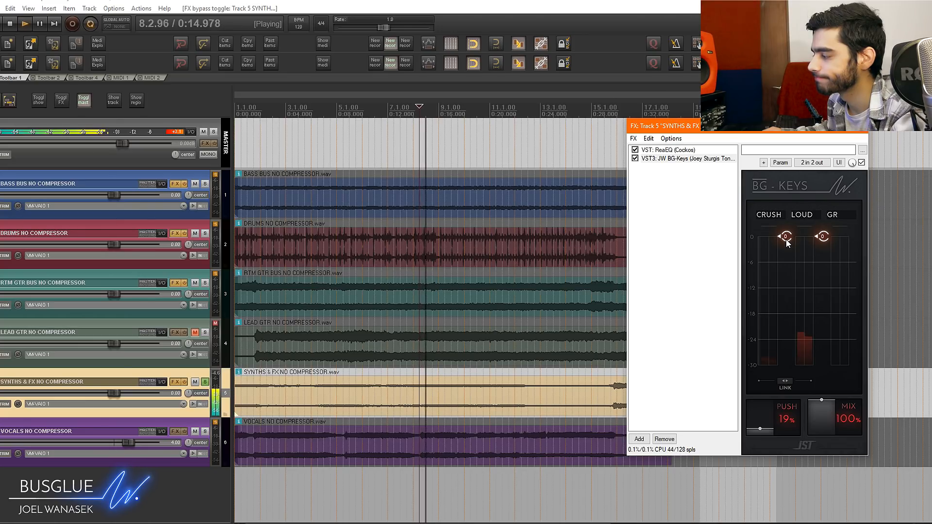
Lower the keys compressor's Crush, link it with Loud, and dial them in to about -21 and -10
drag(787, 243, 778, 283)
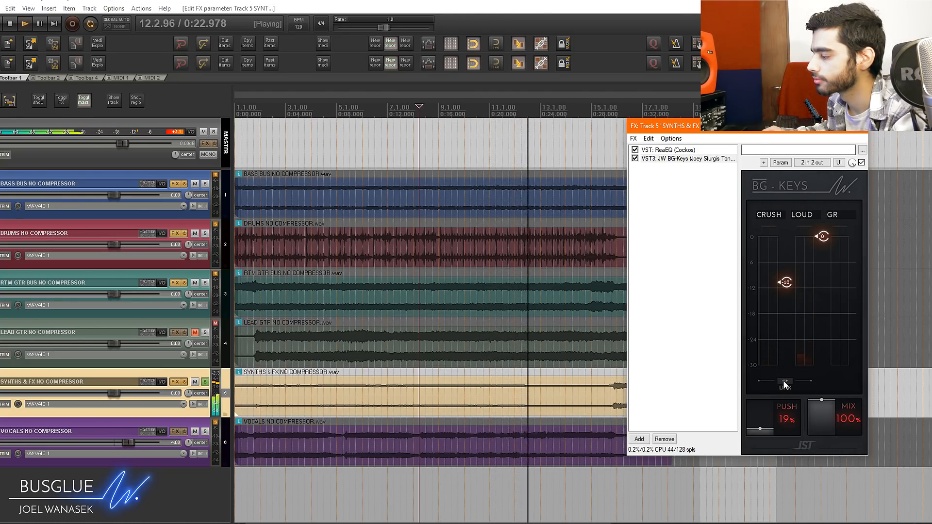
drag(785, 382, 771, 388)
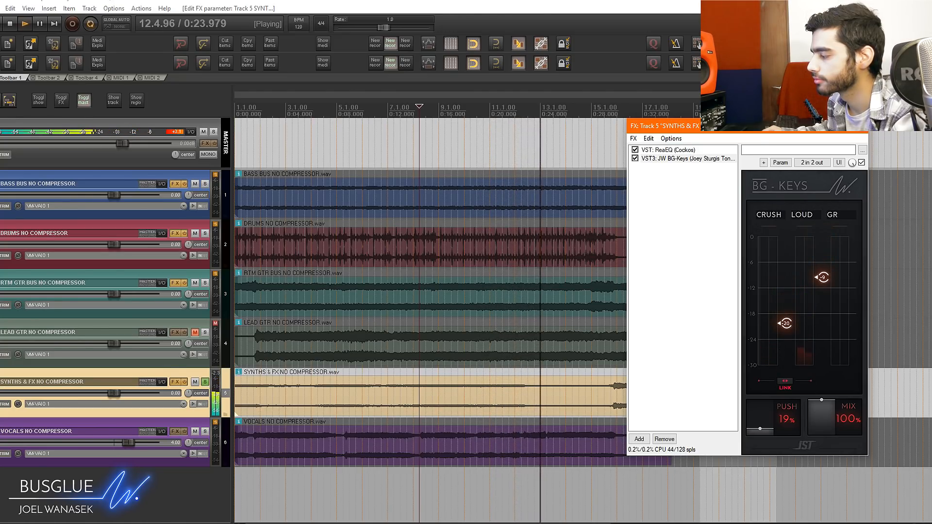
click(261, 128)
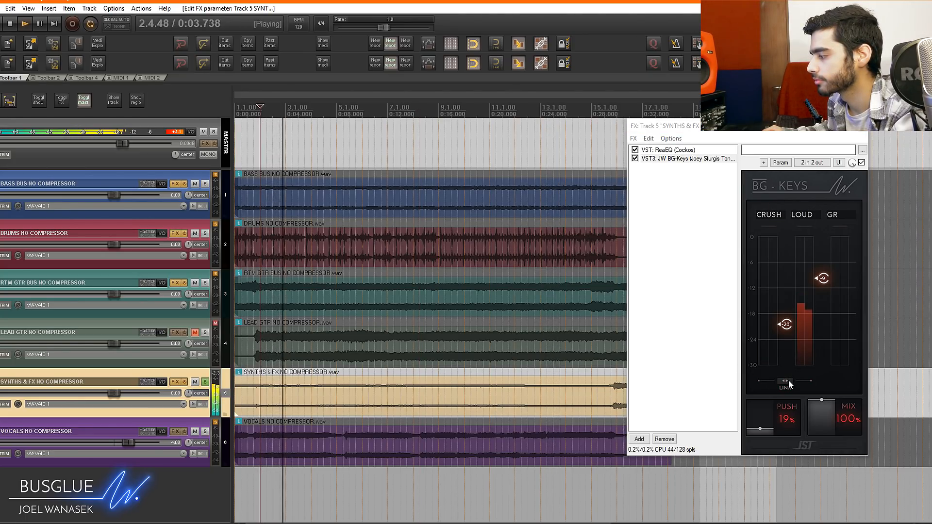
drag(789, 384, 777, 390)
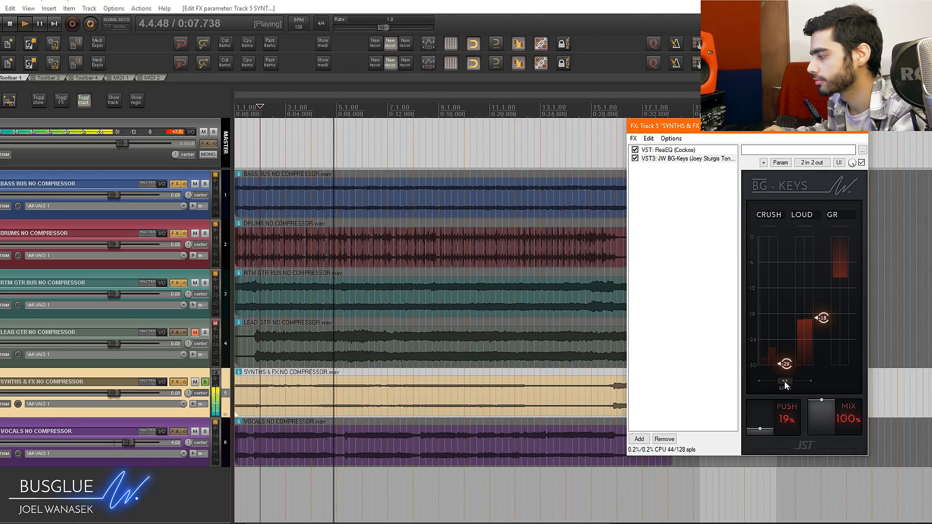
drag(786, 385, 787, 376)
Replay the soloed synths from around bar 4 to listen to the new Crush and Loud settings
click(337, 151)
click(318, 150)
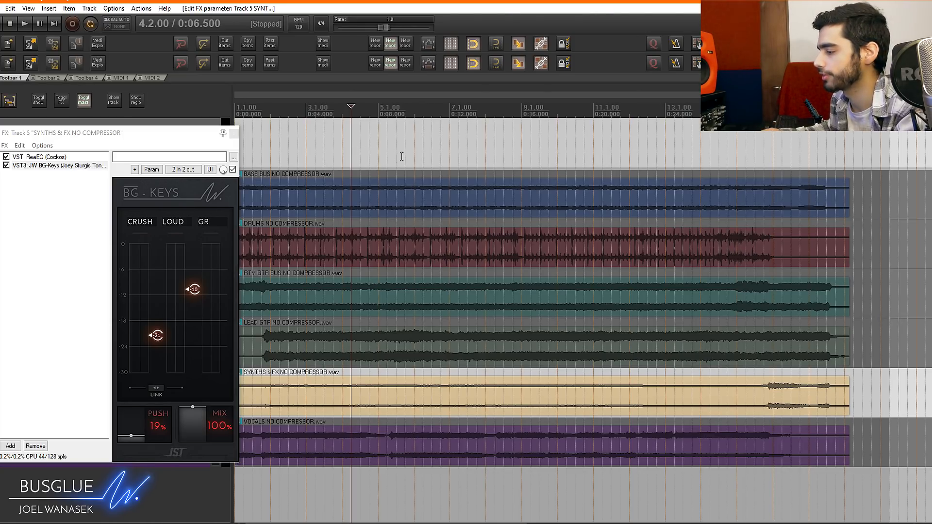
click(343, 146)
key(space)
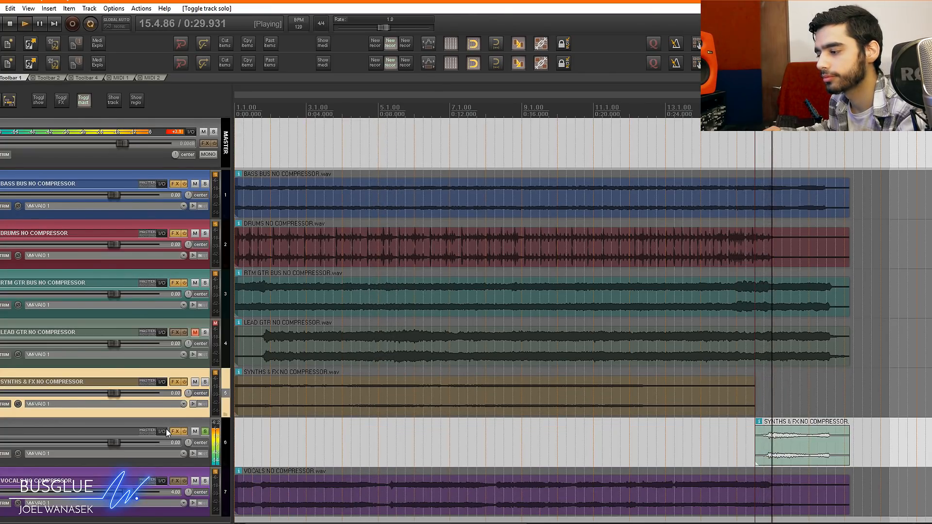
Open the split synth track's effects, set Push to 20%, and raise linked Crush and Loud to about -14 and -3
click(173, 431)
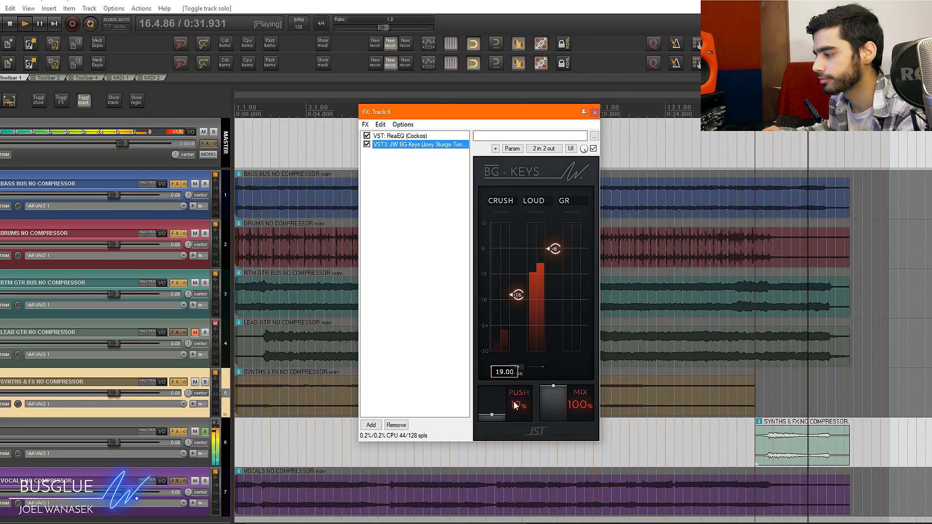
click(494, 415)
drag(521, 371, 531, 371)
click(763, 394)
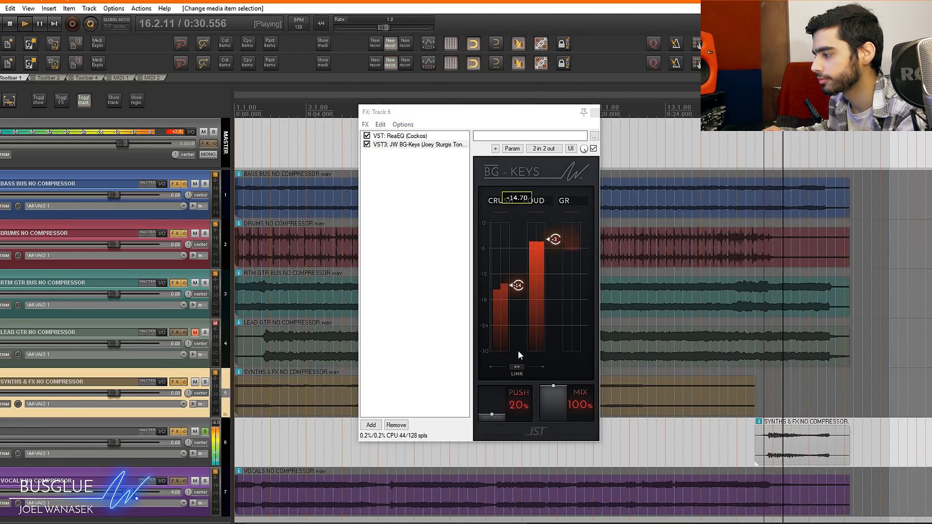
Try Crush at -29.10 on the split synth part, and settle Crush at about -12 and Loud at about -7
drag(517, 285, 516, 348)
key(space)
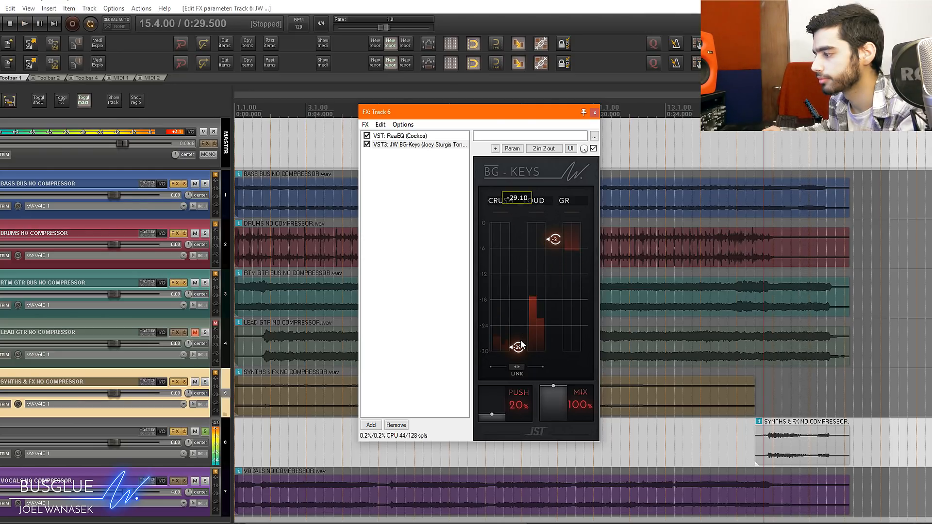
key(space)
drag(529, 269, 524, 278)
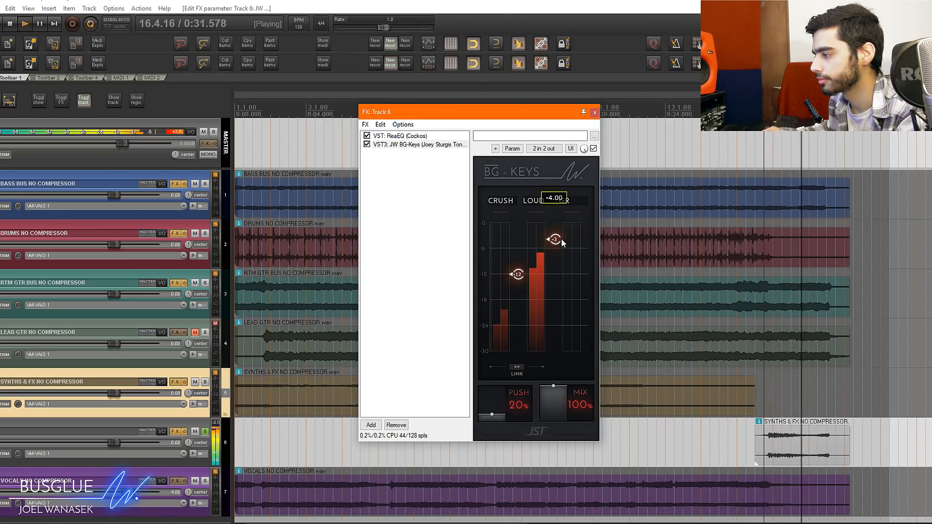
drag(561, 238, 562, 253)
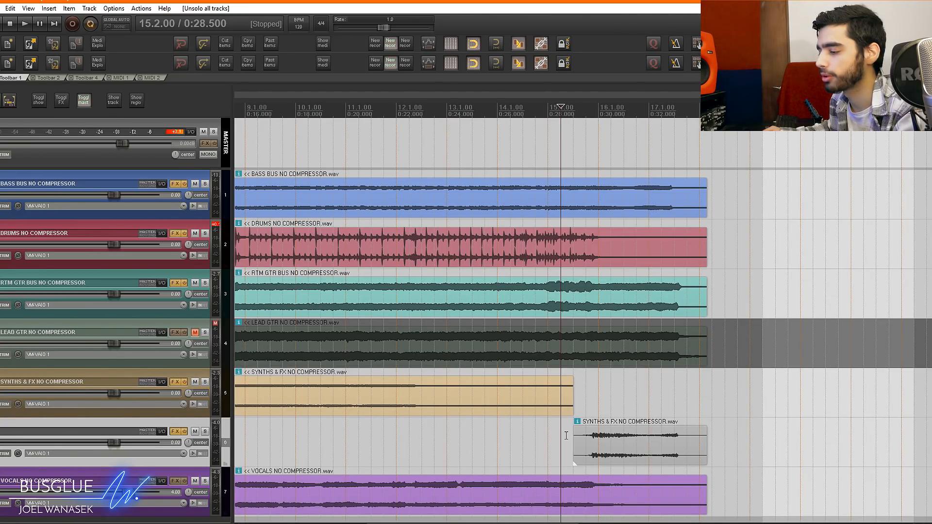
Reopen the split synth track's effects window and move it clear of the clips
click(176, 431)
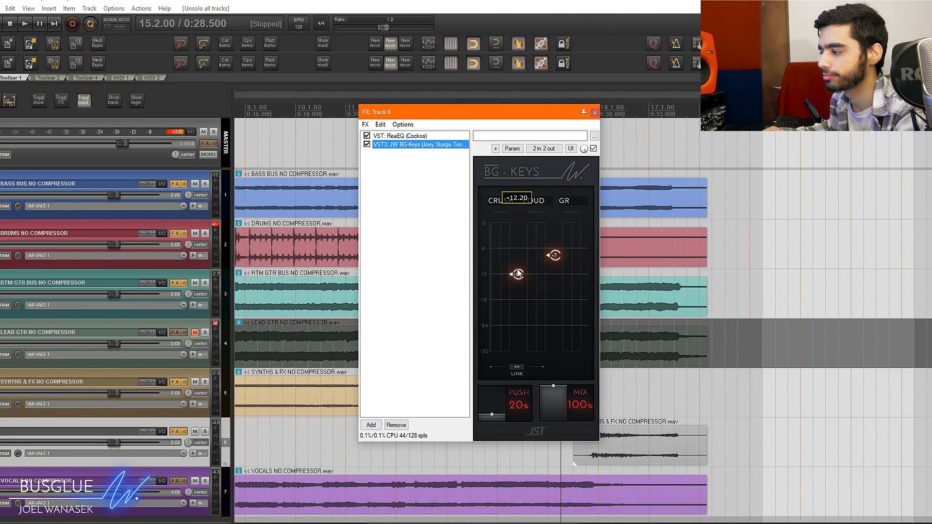
drag(512, 118, 312, 114)
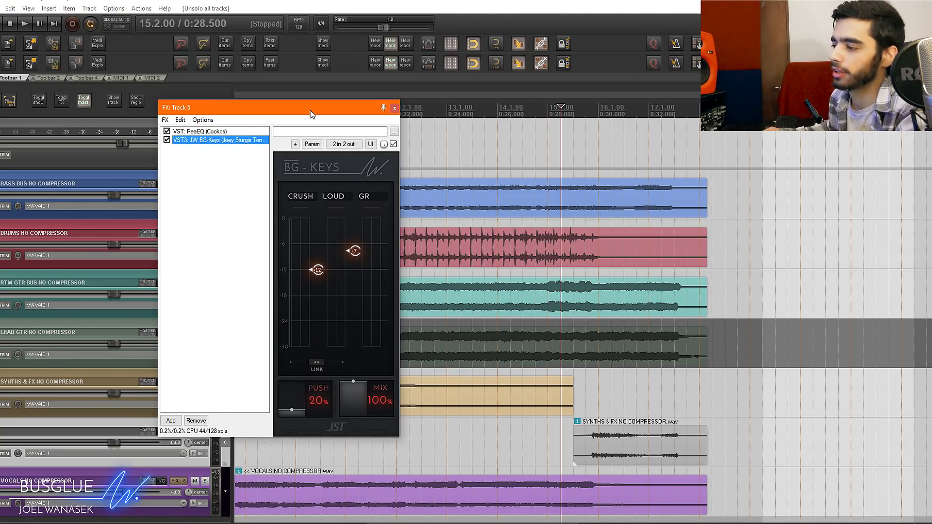
drag(312, 113, 747, 96)
scroll(291, 270, down, 5)
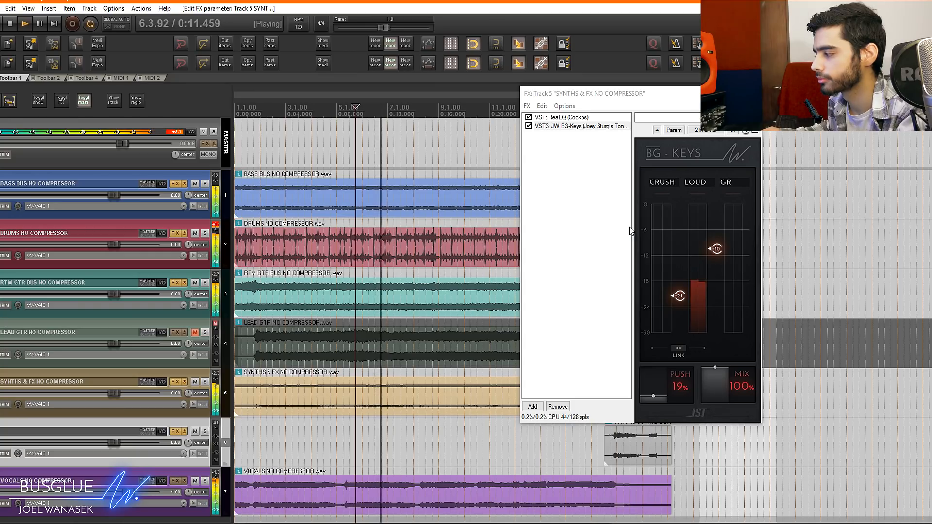
Compare the main synths compressor against bypass in the full mix, and close its effects window
drag(714, 246, 719, 253)
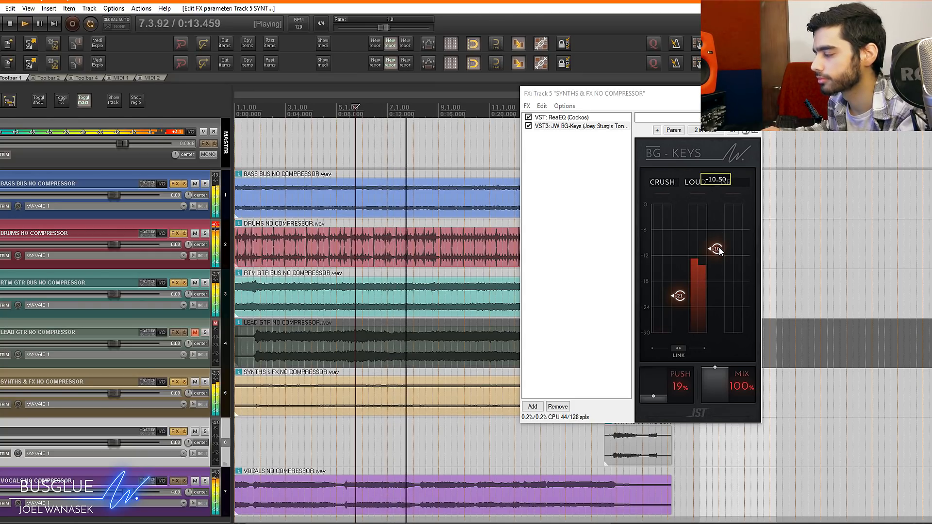
click(756, 132)
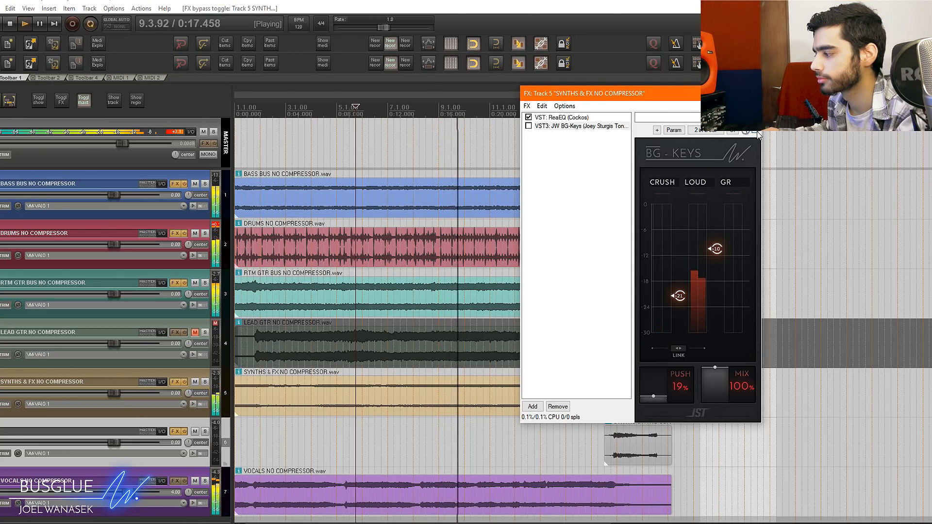
mouse_move(712, 255)
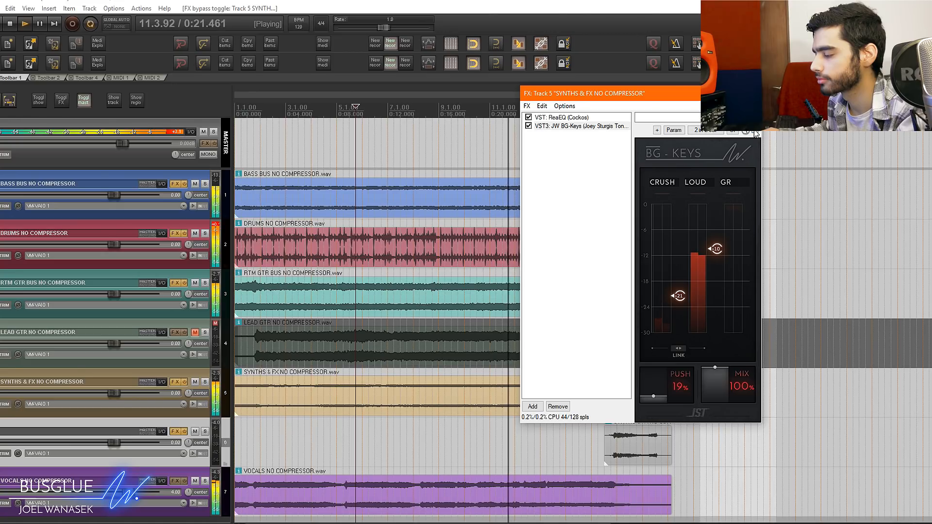
drag(689, 96, 340, 68)
click(406, 68)
scroll(369, 204, up, 2)
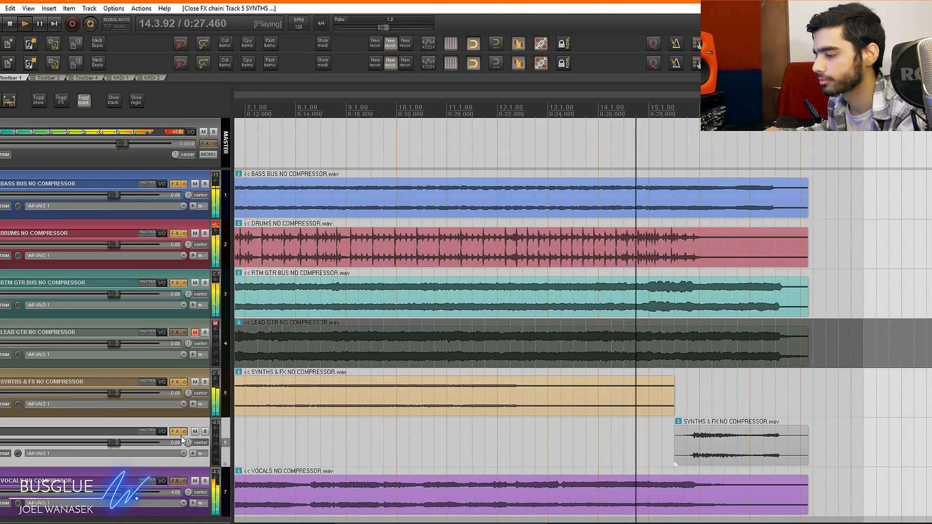
Open the split synth track's effects and play the ending from bar 15.4 with its compressor bypassed for comparison
click(176, 432)
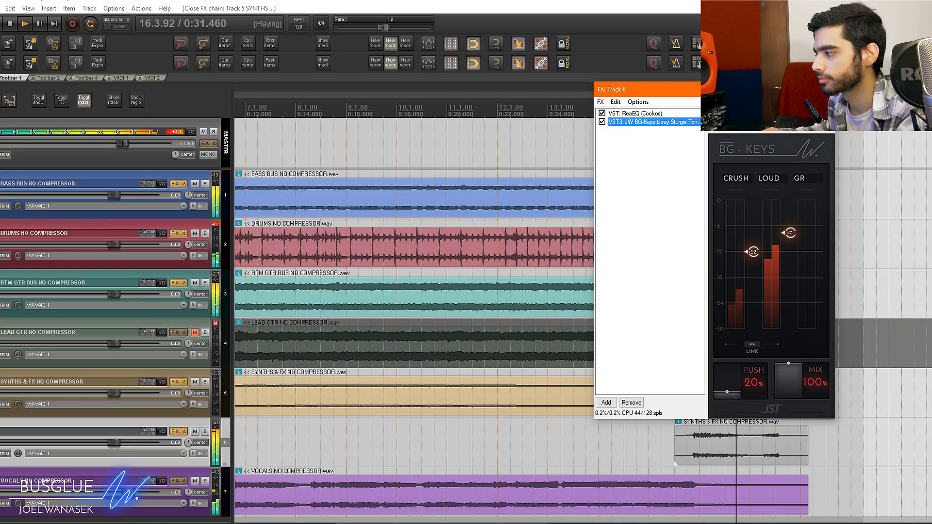
drag(650, 90, 268, 93)
key(space)
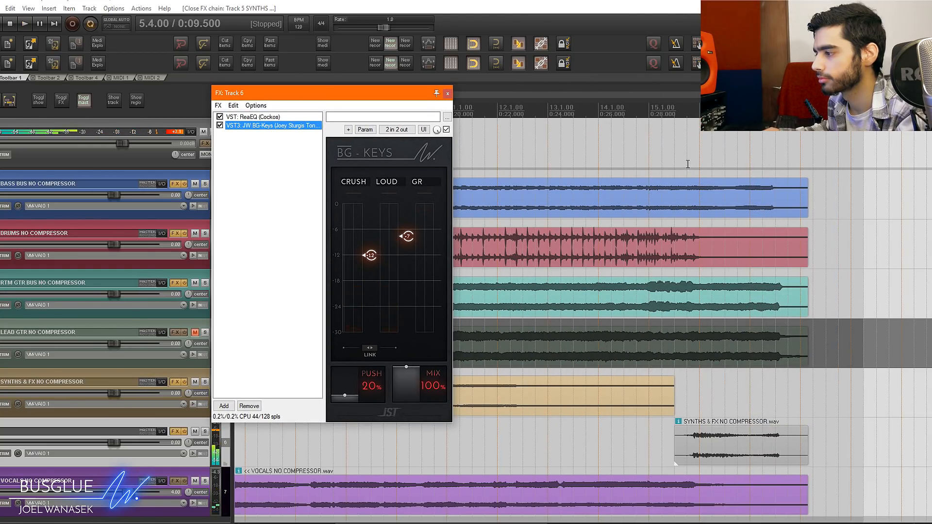
click(688, 165)
click(446, 130)
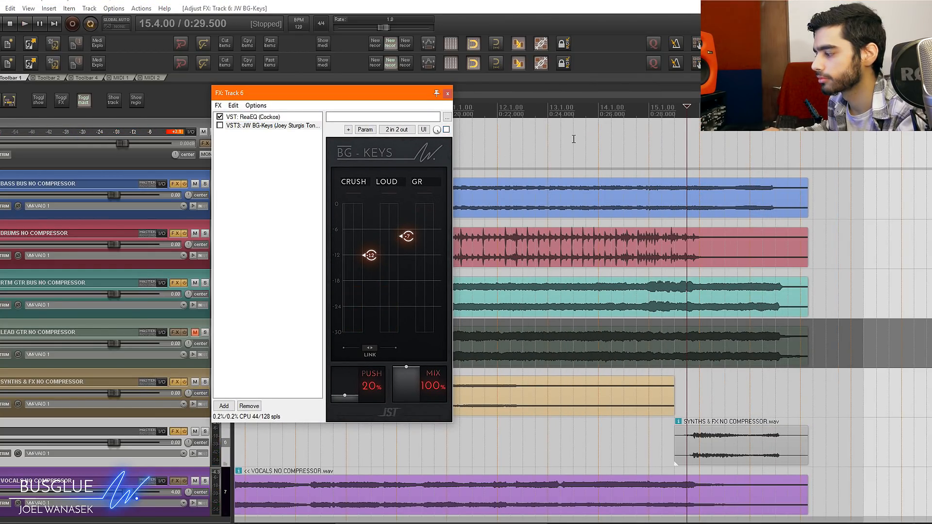
key(space)
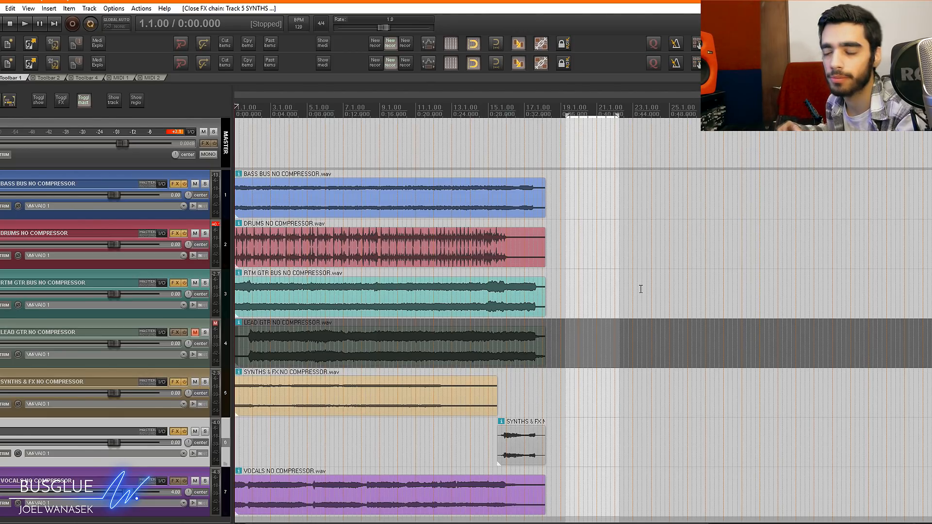
Play the full mix from the start, comparing it with effects disabled and enabled on all selected buses
click(175, 386)
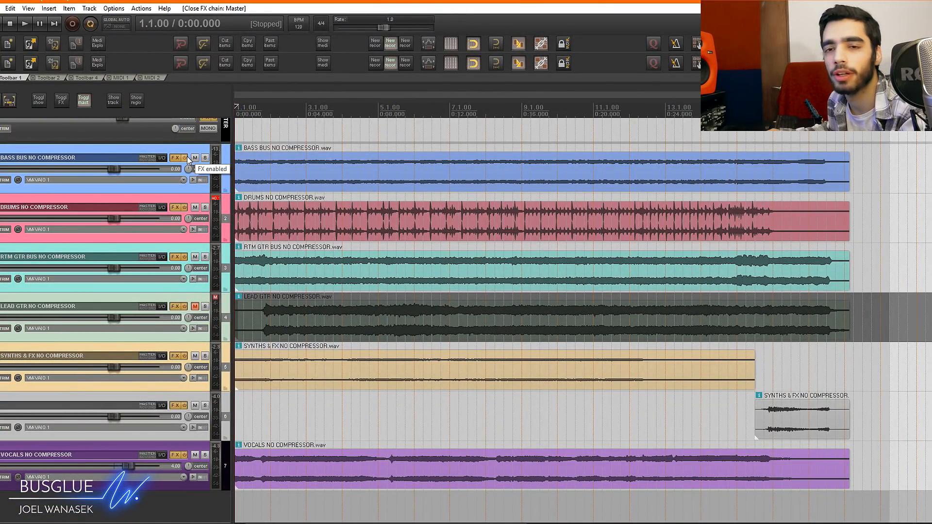
key(space)
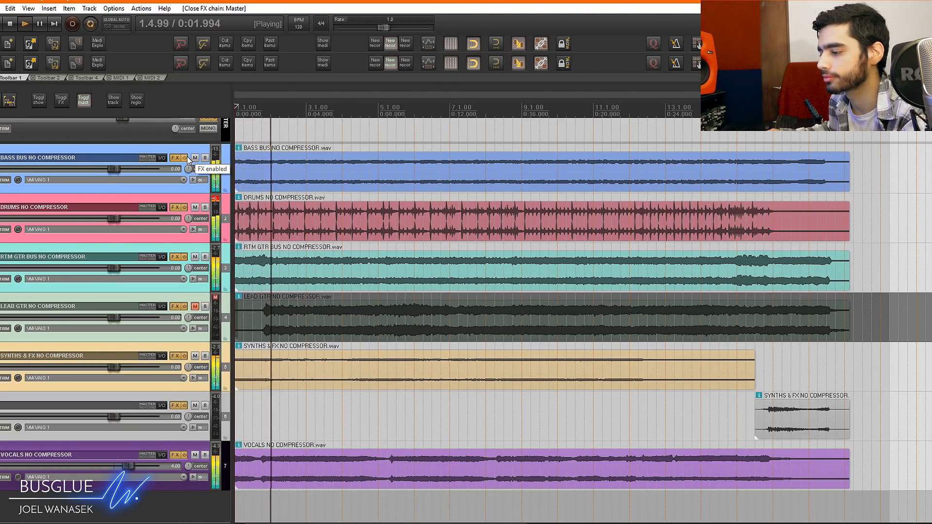
click(185, 455)
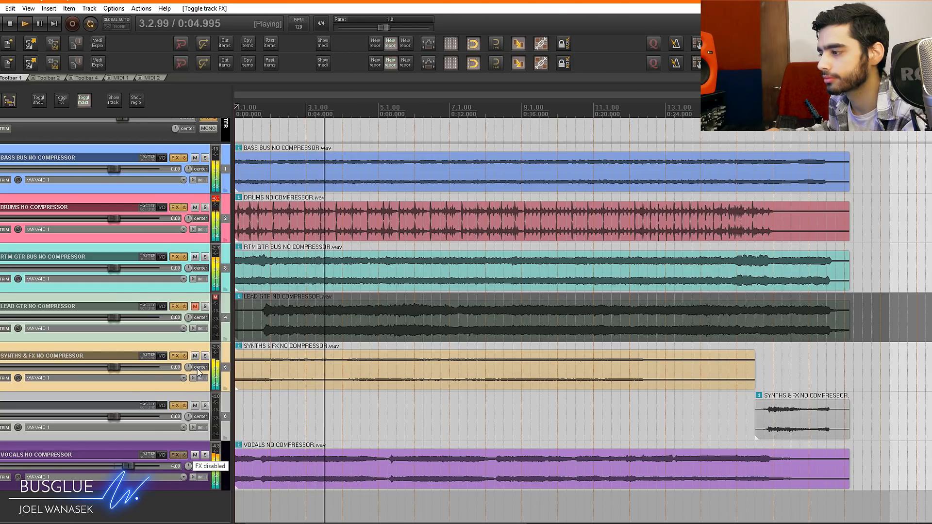
click(184, 158)
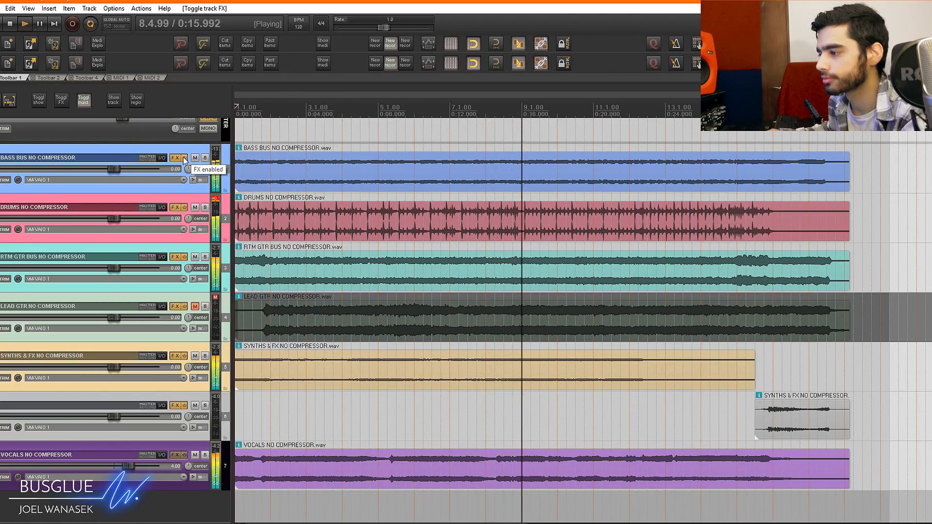
click(184, 159)
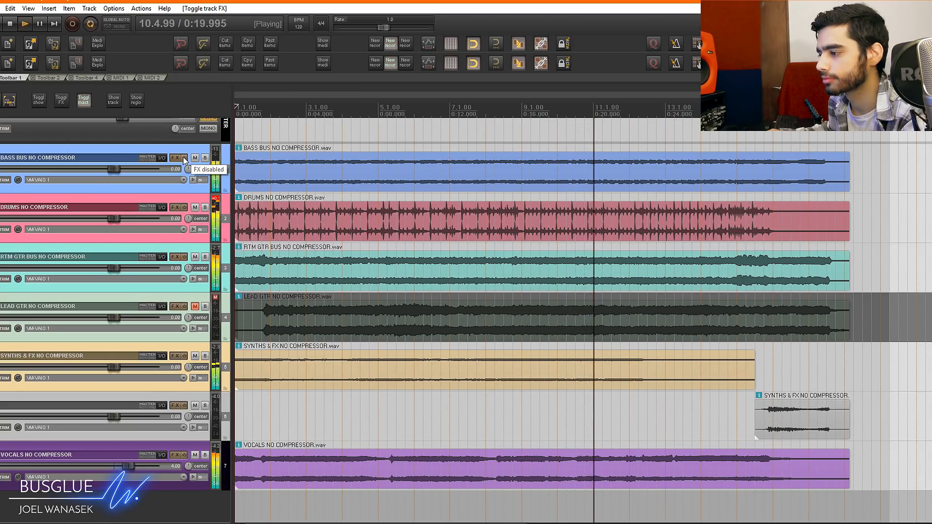
click(184, 159)
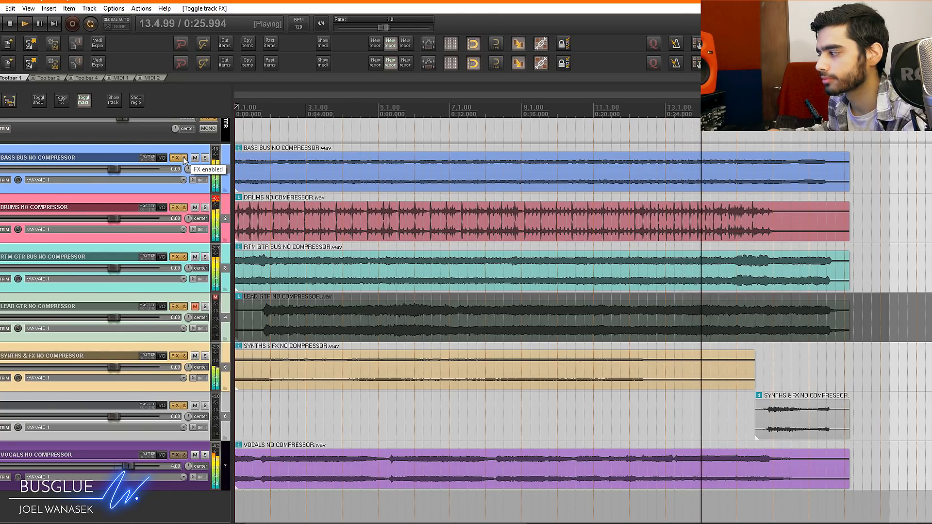
Stop playback, solo the vocals bus, and open its effects chain with the BG-Vocals compressor
key(space)
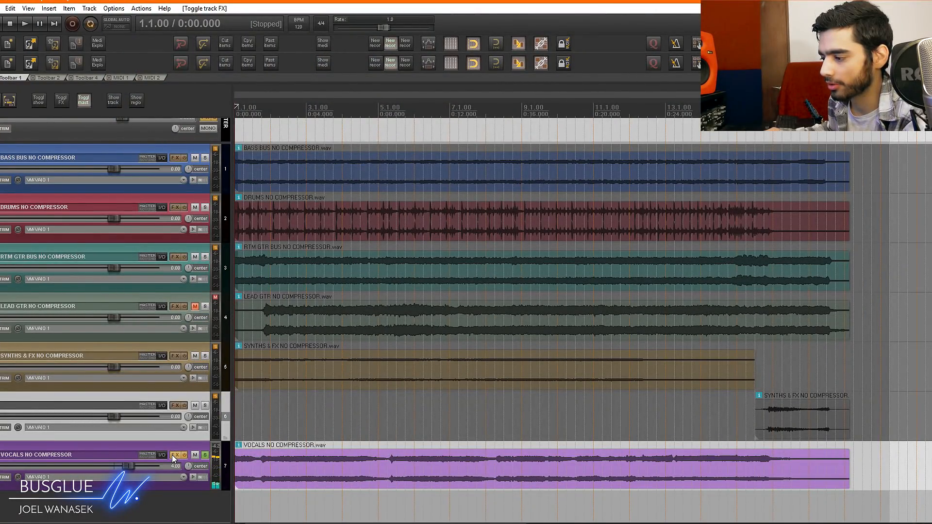
click(174, 455)
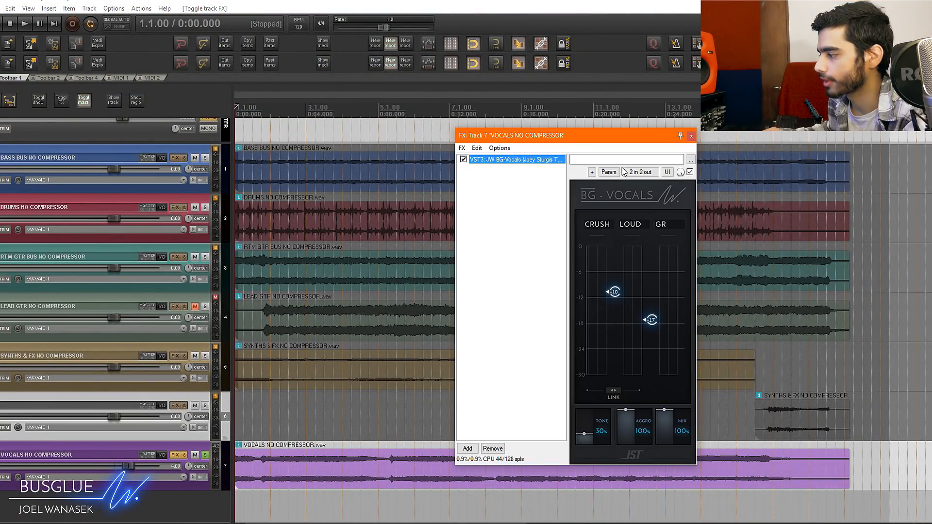
Reset the BG-Vocals Crush, Loud, Tone and Aggro controls to 0 and play the soloed vocals
drag(618, 138, 587, 95)
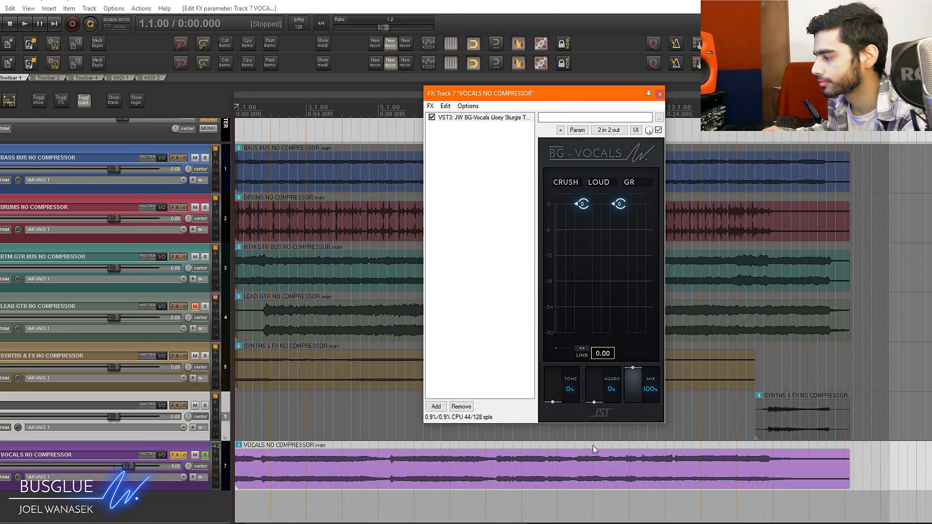
click(1, 23)
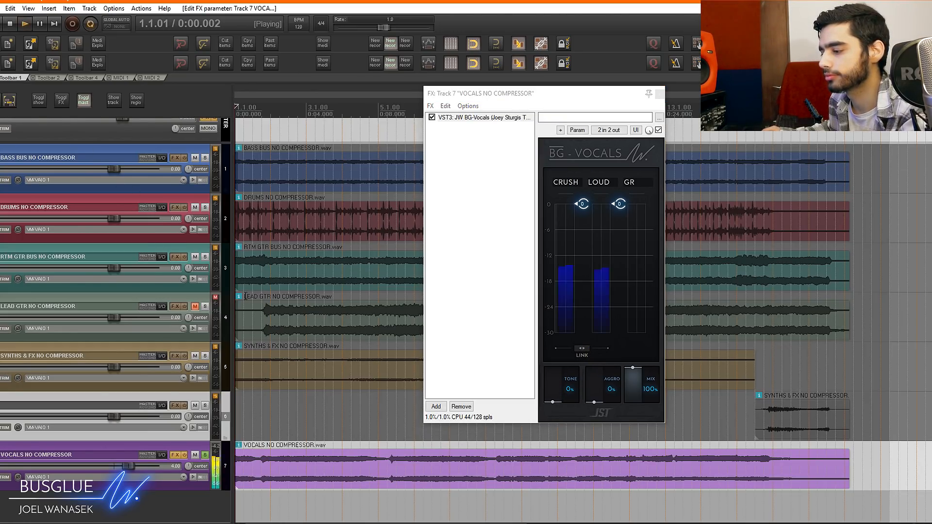
click(556, 403)
drag(595, 403, 598, 371)
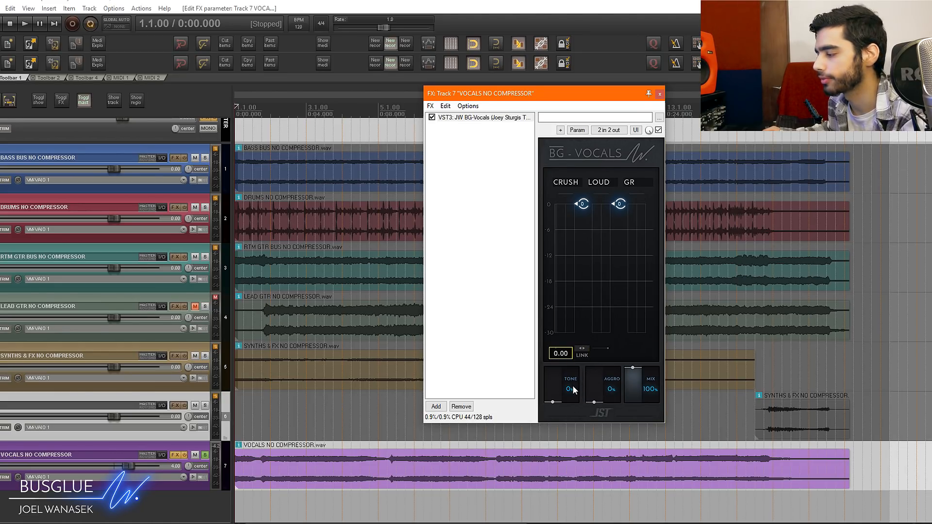
key(space)
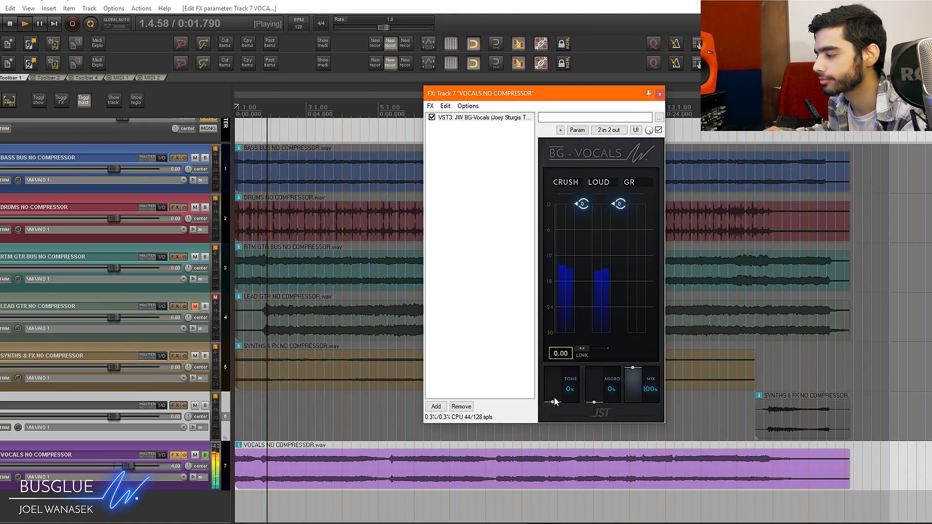
Set the BG-Vocals Tone to 22% and Aggro to 79% while replaying the vocals from bar 5.2
drag(554, 401, 599, 366)
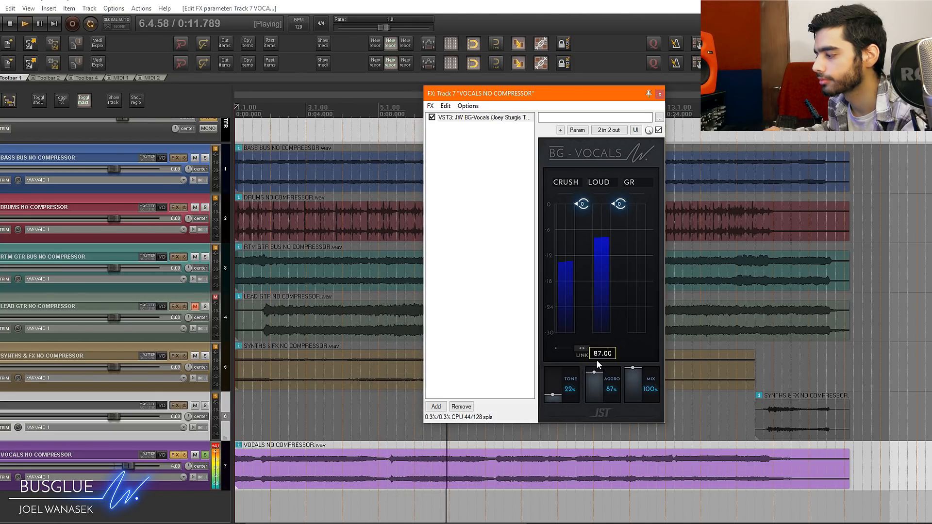
click(384, 423)
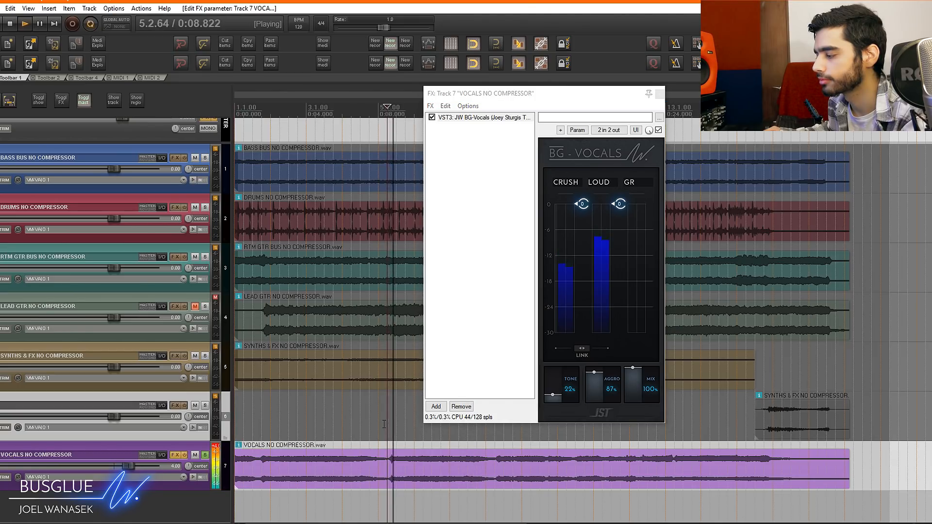
click(601, 375)
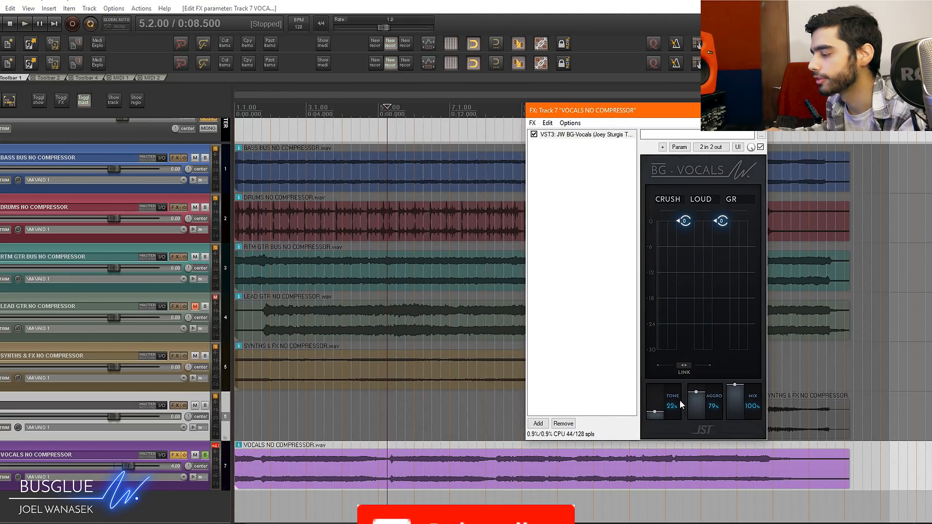
mouse_move(664, 403)
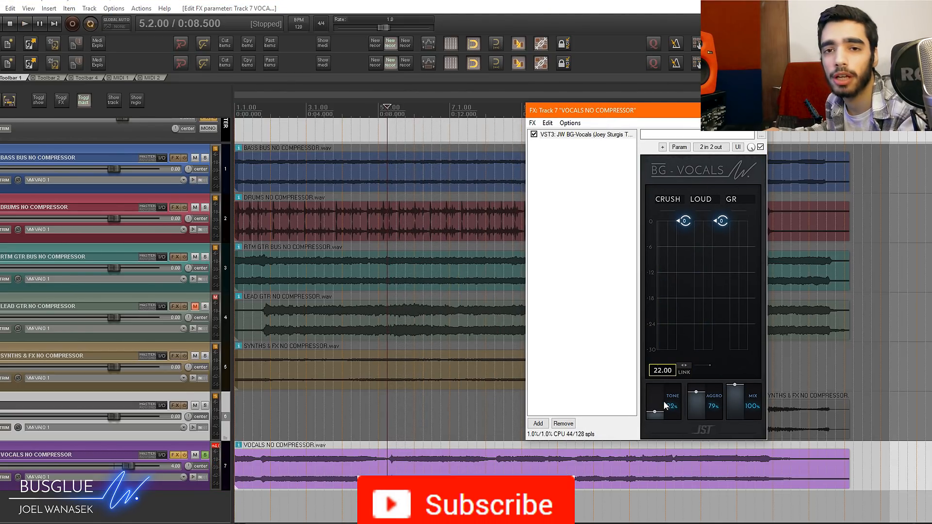
mouse_move(710, 397)
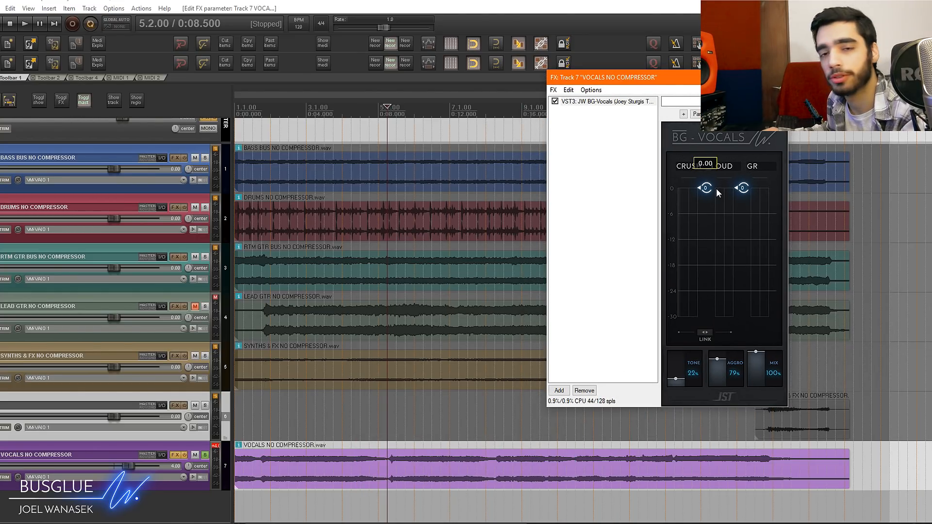
Link the BG-Vocals Crush and Loud thresholds, lower both to -14 during playback, and close the effects window
key(space)
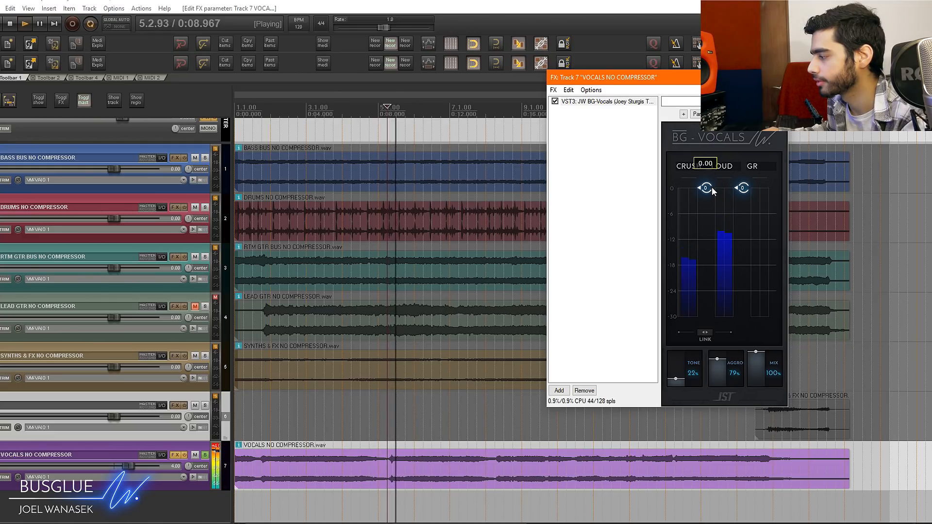
click(706, 336)
drag(706, 189, 707, 250)
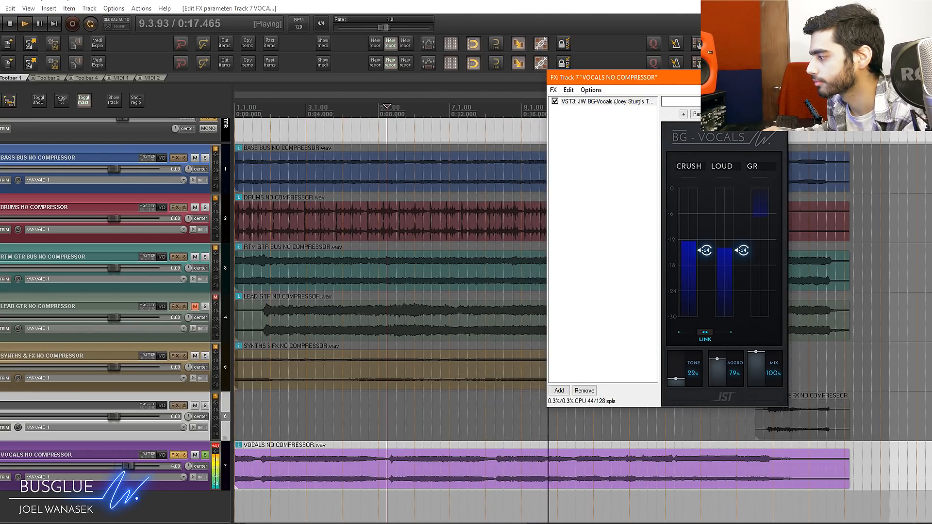
key(space)
click(777, 77)
Play the full mix with the bus effects enabled and compare the BG-Vocals compressor with its bypass
scroll(755, 243, down, 4)
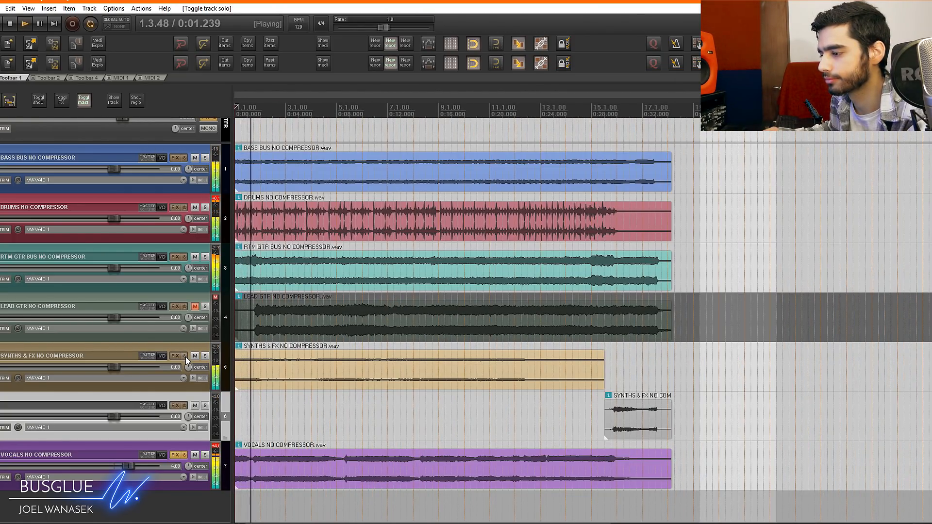
click(185, 356)
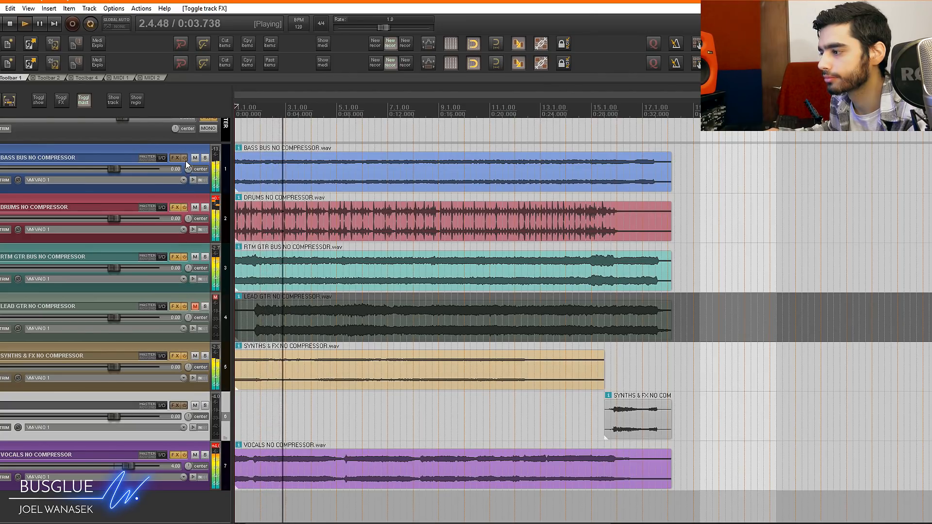
click(176, 455)
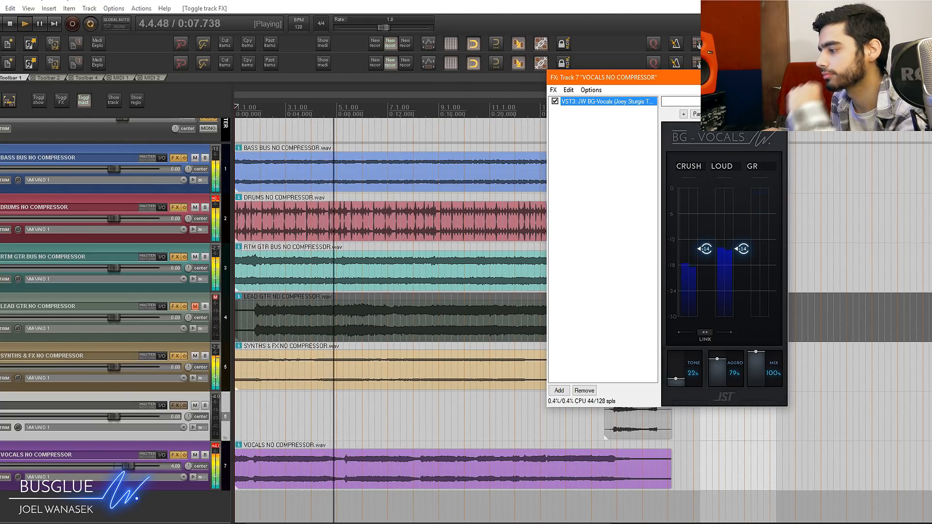
click(780, 114)
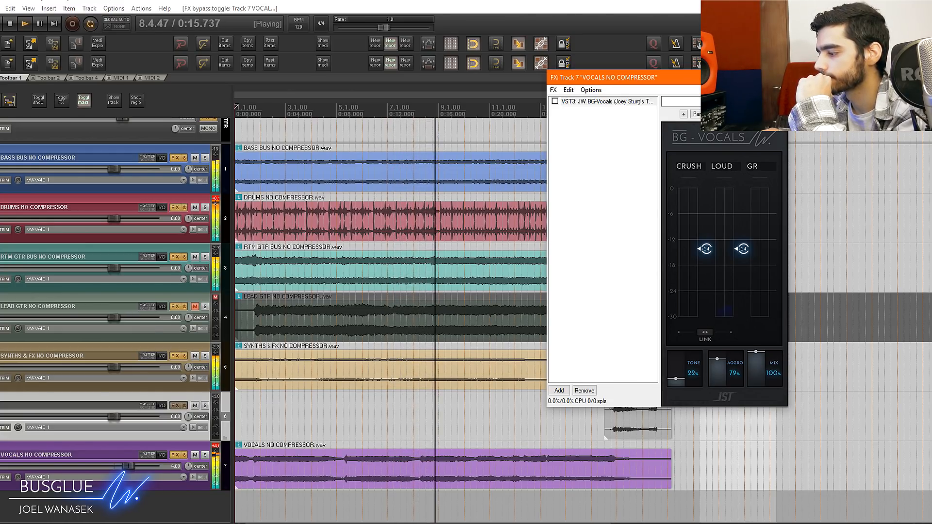
click(555, 102)
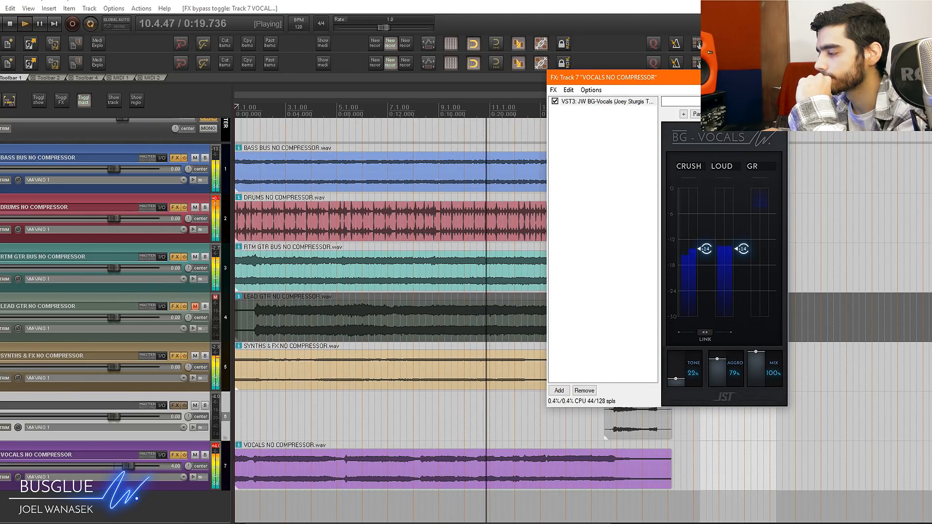
click(555, 101)
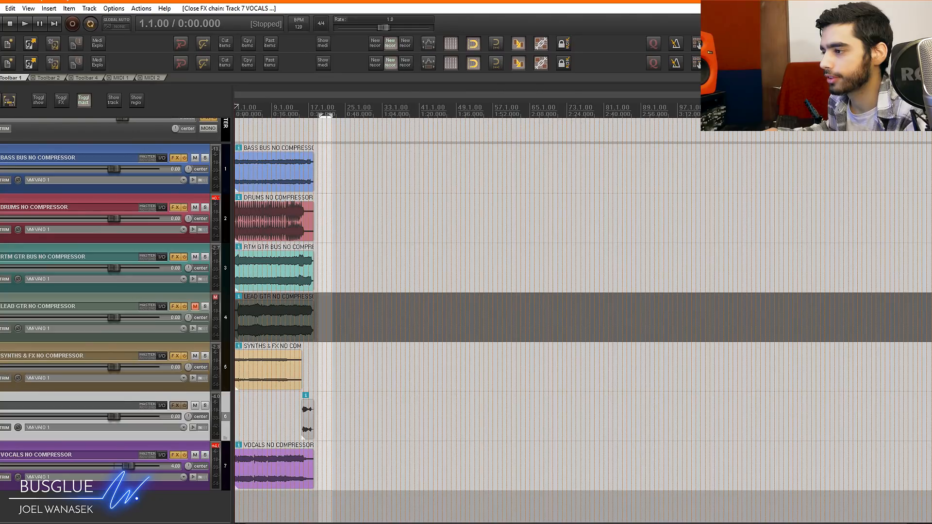
Play the mix from the start, comparing it with effects disabled and enabled on all selected buses including vocals
scroll(506, 328, up, 6)
key(space)
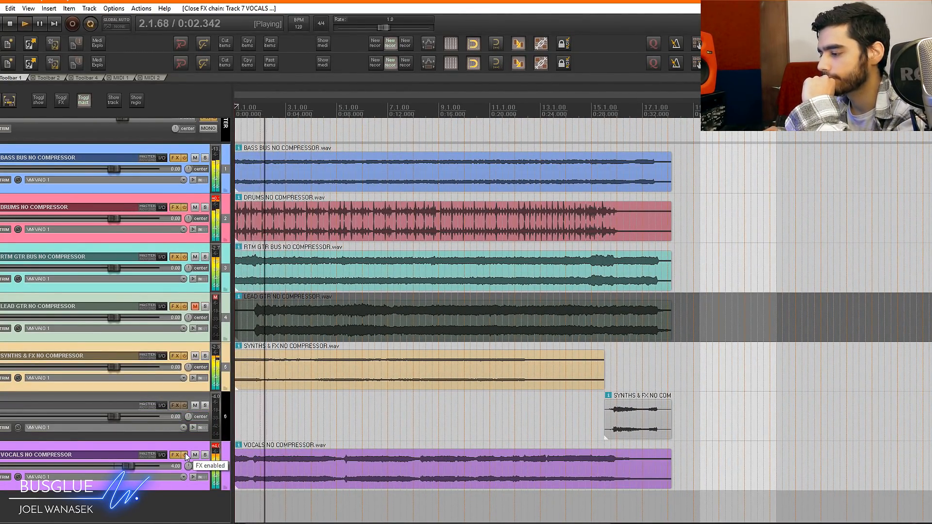
click(185, 454)
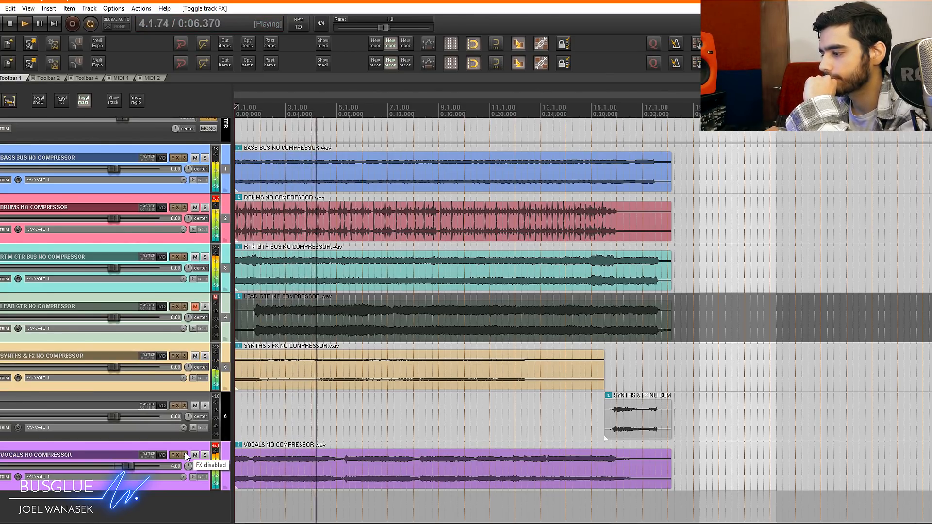
click(185, 455)
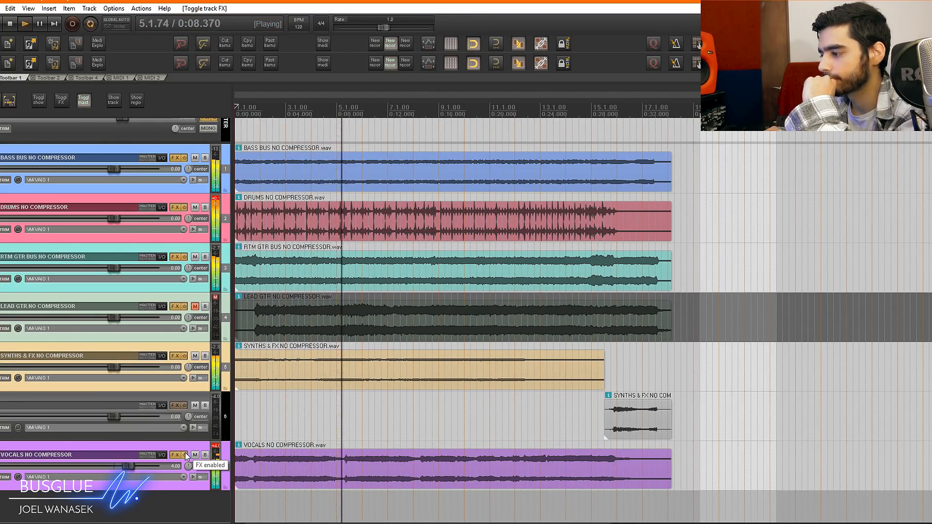
click(185, 455)
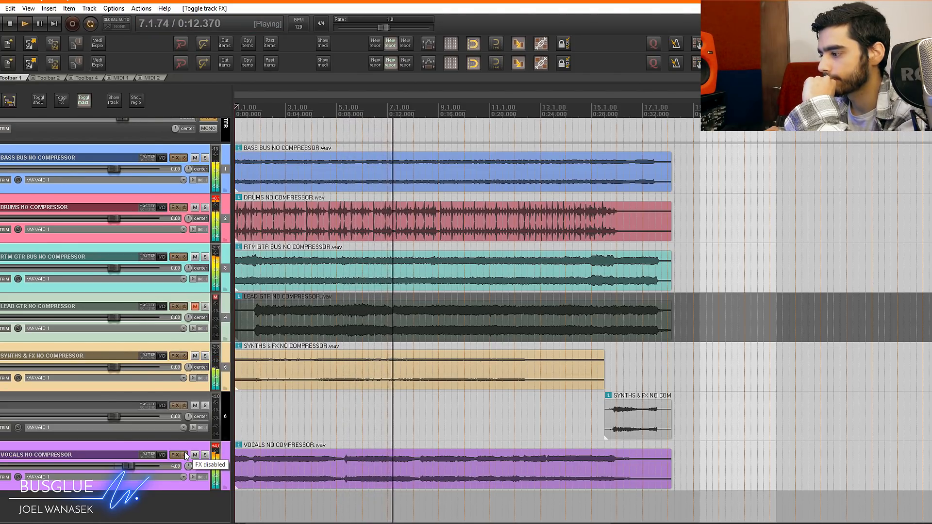
click(185, 454)
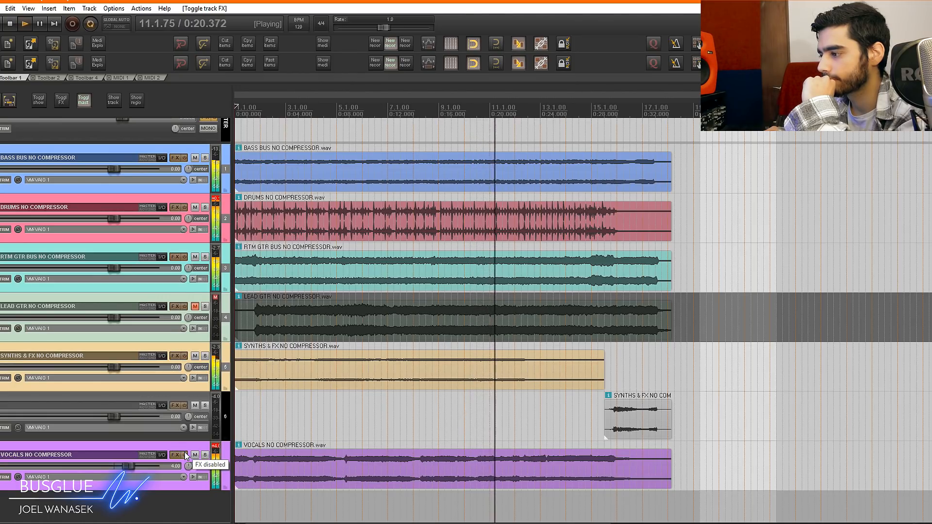
click(185, 454)
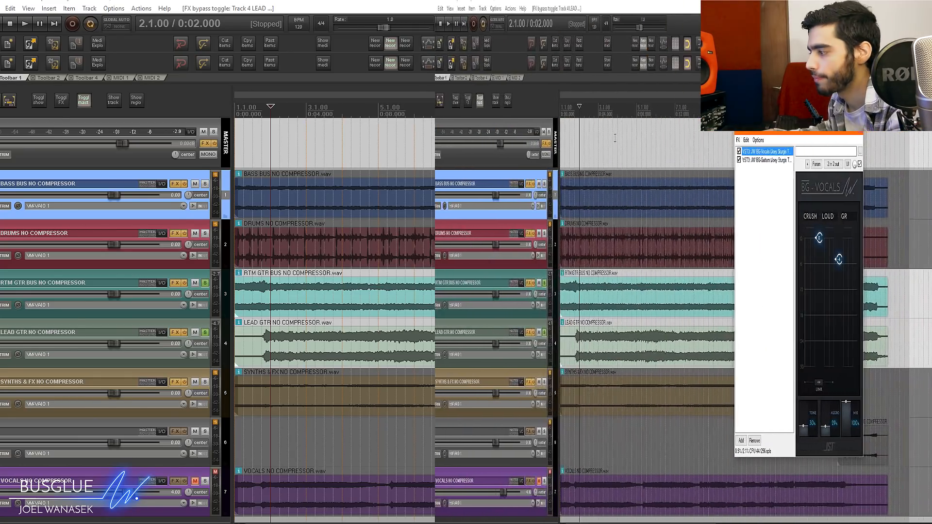
Play the soloed guitar buses from bar 2 and compare the lead guitar's BG-Vocals compressor with its bypass
key(space)
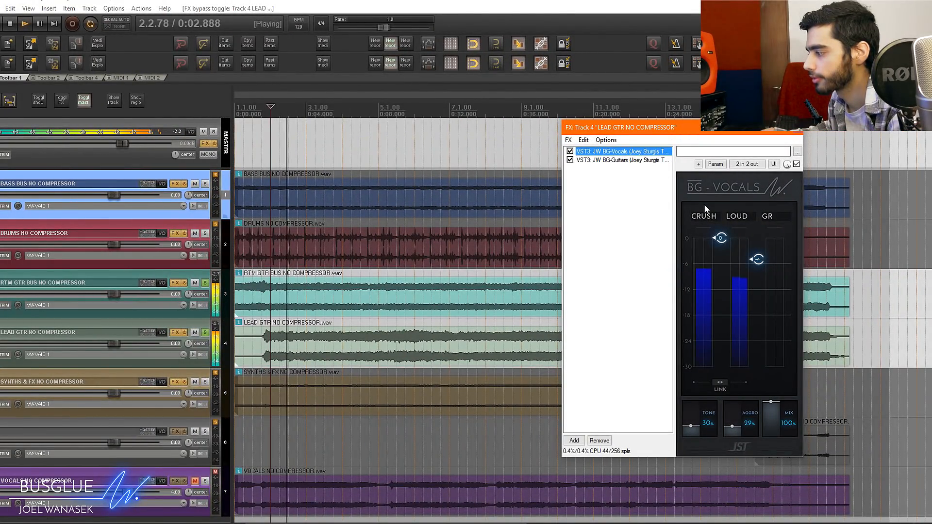
click(797, 164)
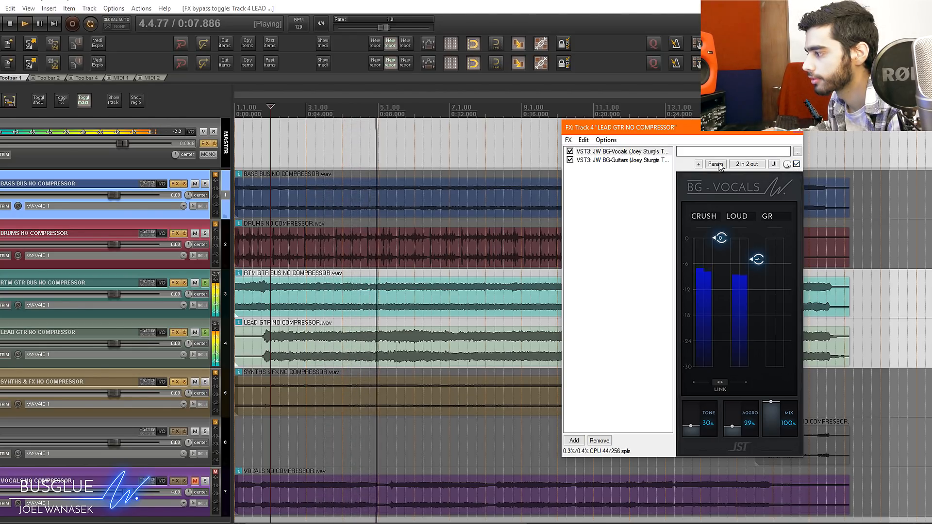
click(796, 164)
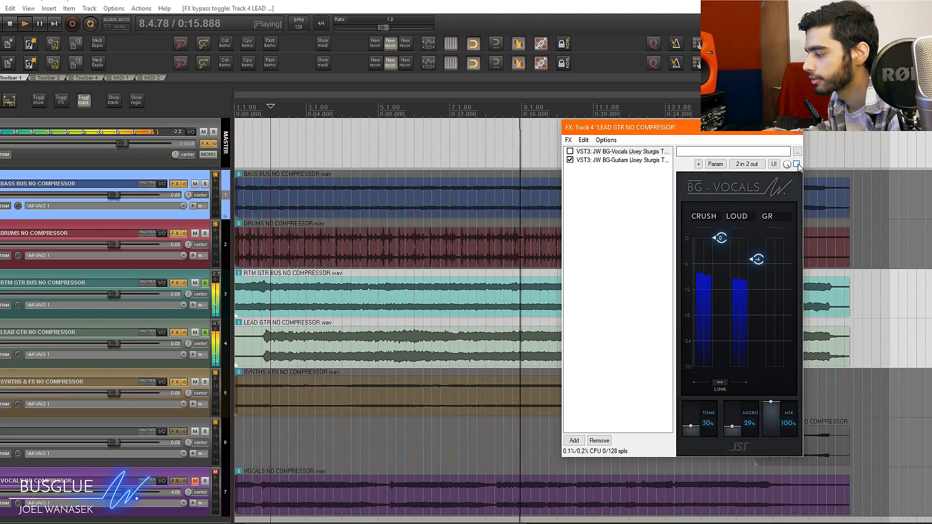
click(796, 164)
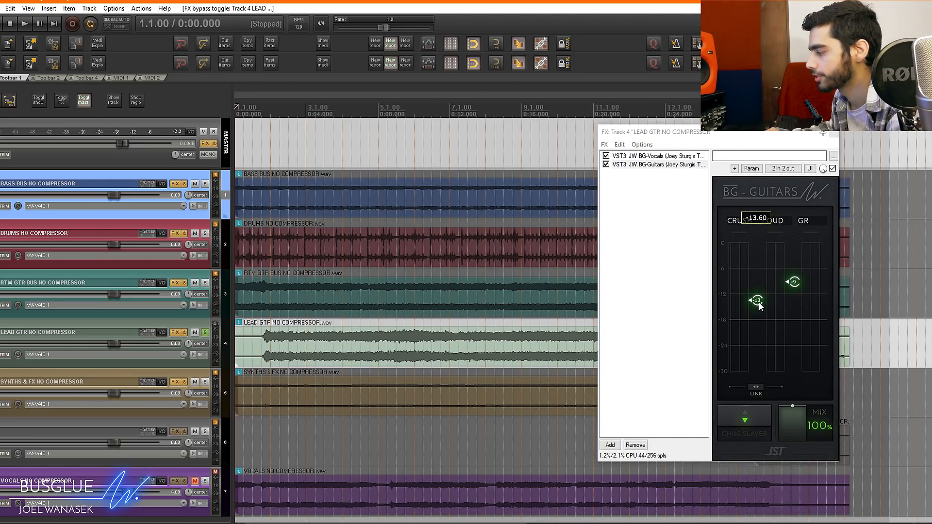
Zero the lead guitar's BG-Guitars Crush and Loud, and play with rhythm guitar soloed too, lowering Crush to -6.7
drag(759, 303, 761, 244)
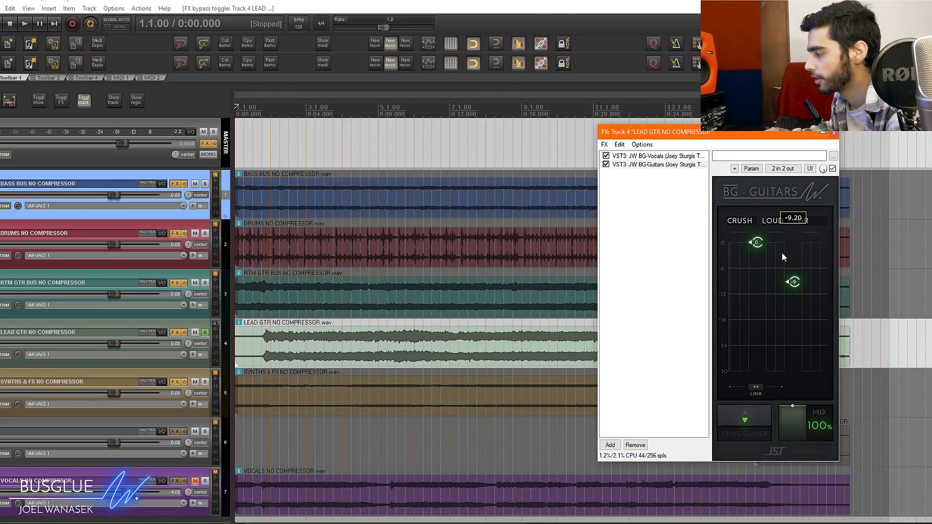
click(206, 283)
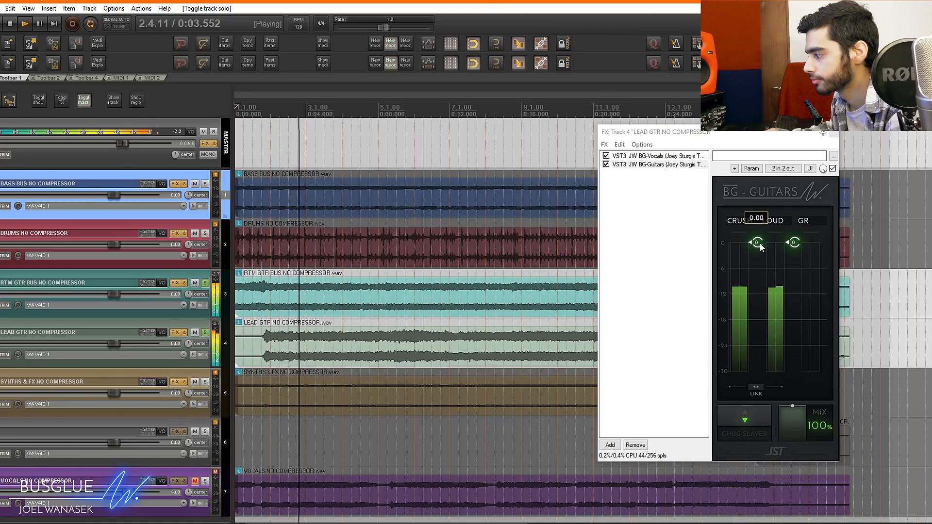
click(761, 248)
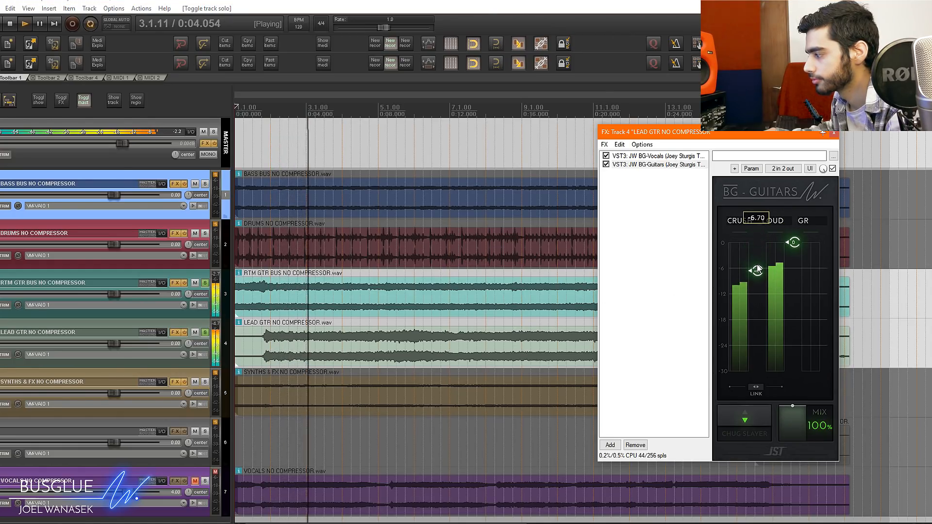
Link the BG-Guitars Crush and Loud thresholds, lower both to -12, and return them to 0 for comparison
click(758, 388)
drag(758, 243, 758, 297)
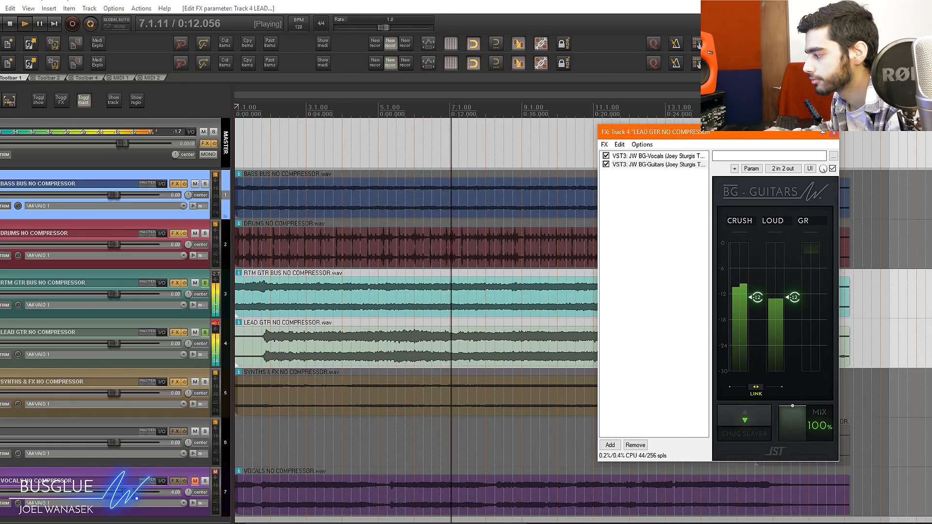
drag(758, 298, 757, 243)
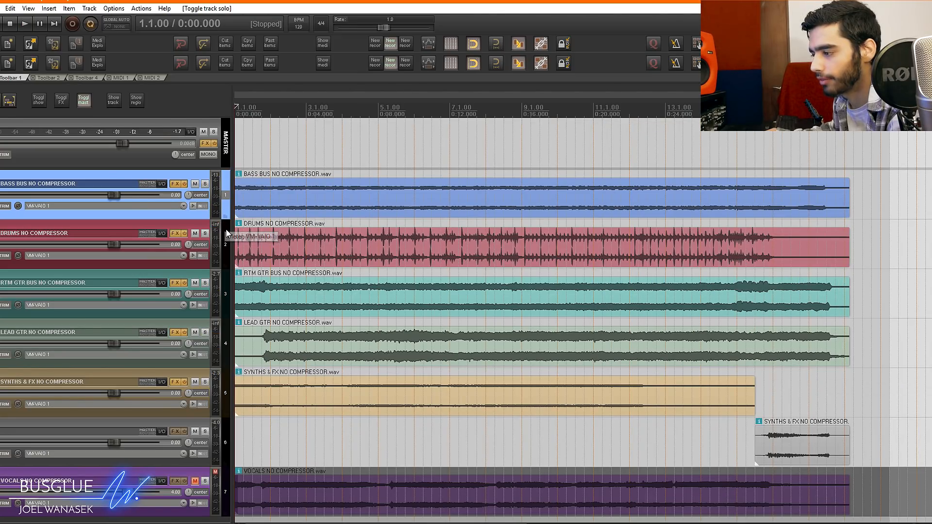
Select the tracks from the drums bus through the synths and FX bus
click(226, 234)
scroll(226, 237, down, 1)
scroll(227, 376, up, 1)
shift+click(226, 384)
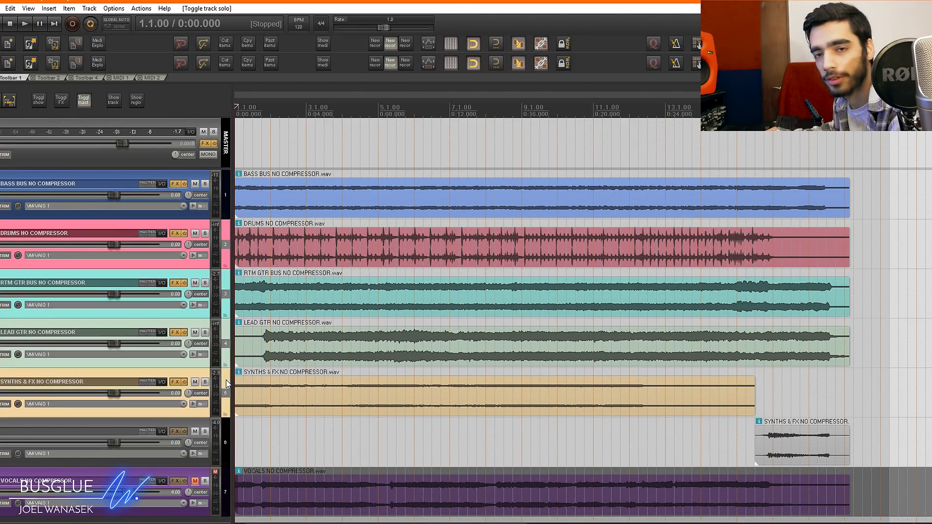
scroll(421, 322, down, 3)
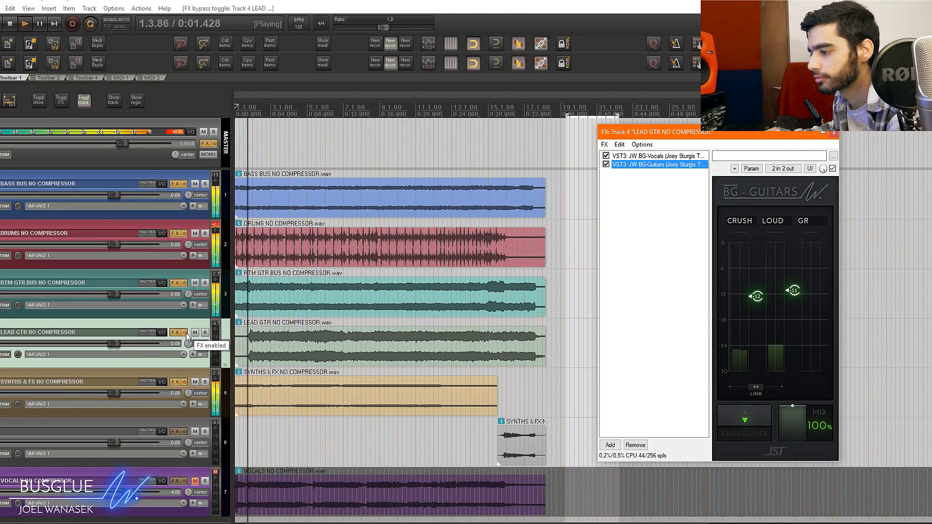
Play the full mix from the start, comparing the lead guitar bus with its effects disabled and enabled
click(187, 335)
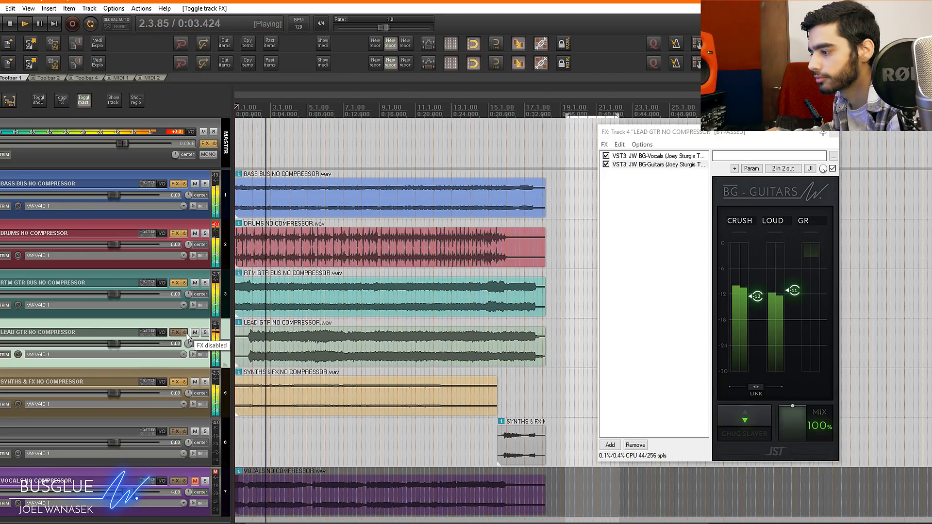
click(186, 335)
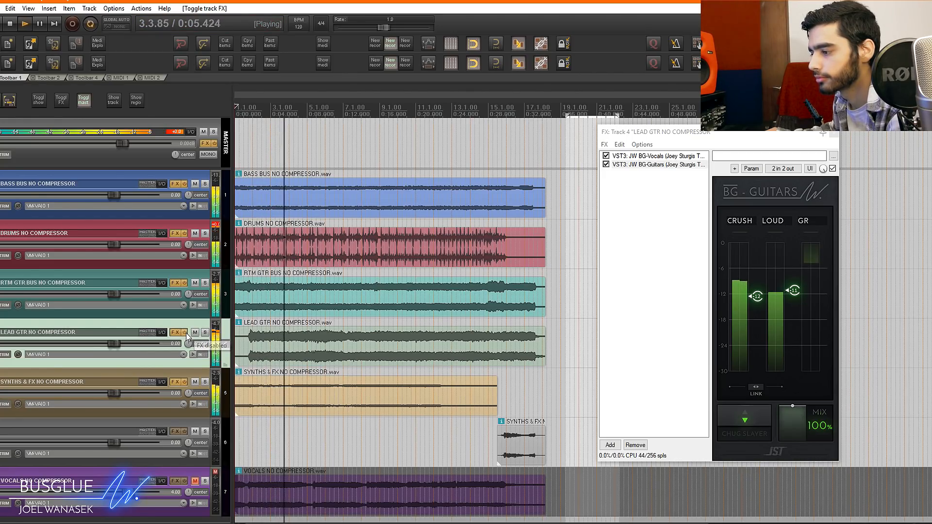
click(187, 335)
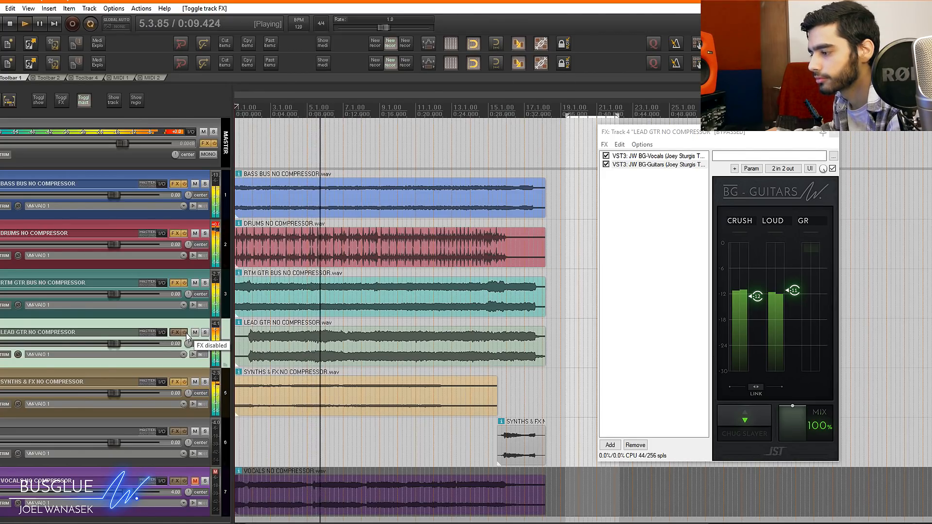
click(187, 335)
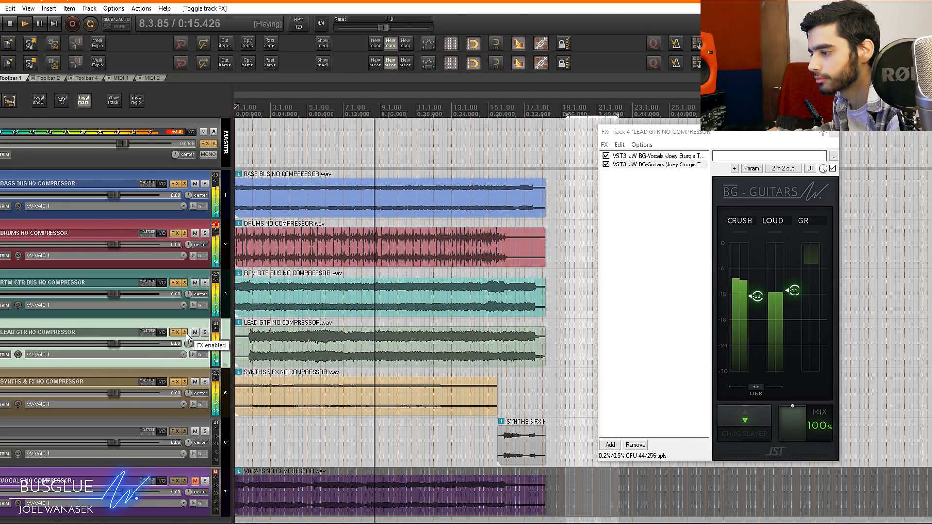
click(186, 335)
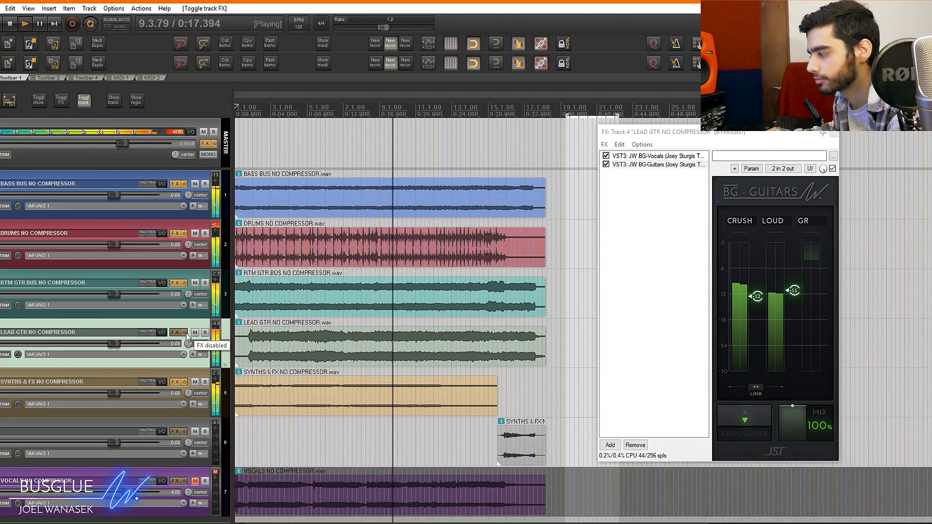
click(187, 335)
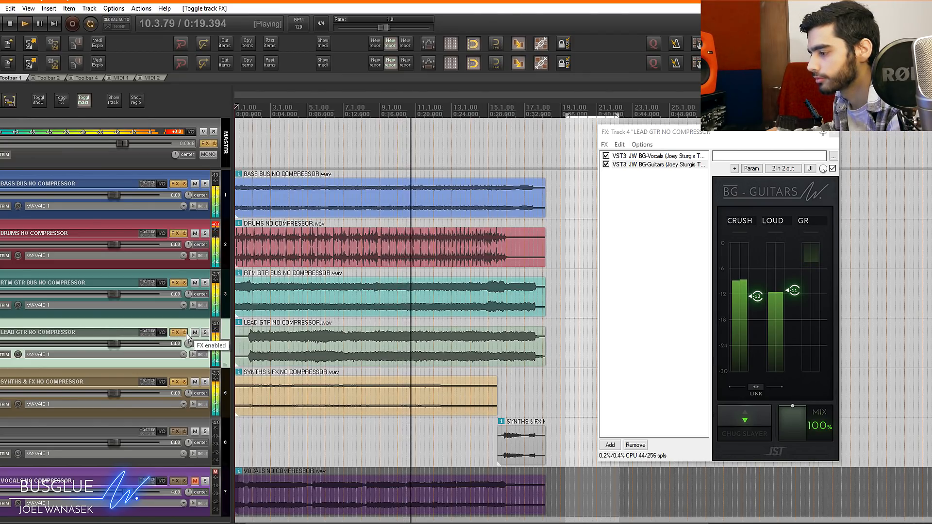
click(186, 335)
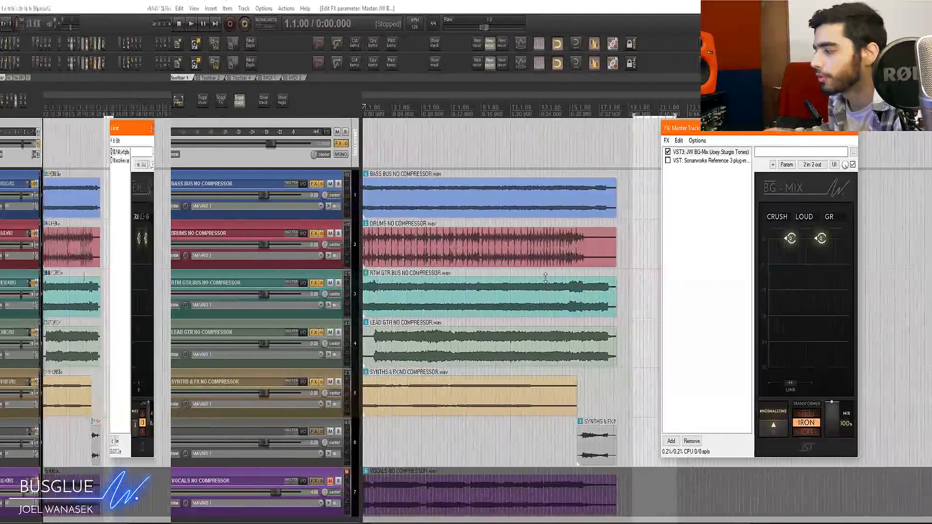
Play the mix and compare the master track's BG-Mix with #NOSMALLTIME switched on and off, then stop playback
key(space)
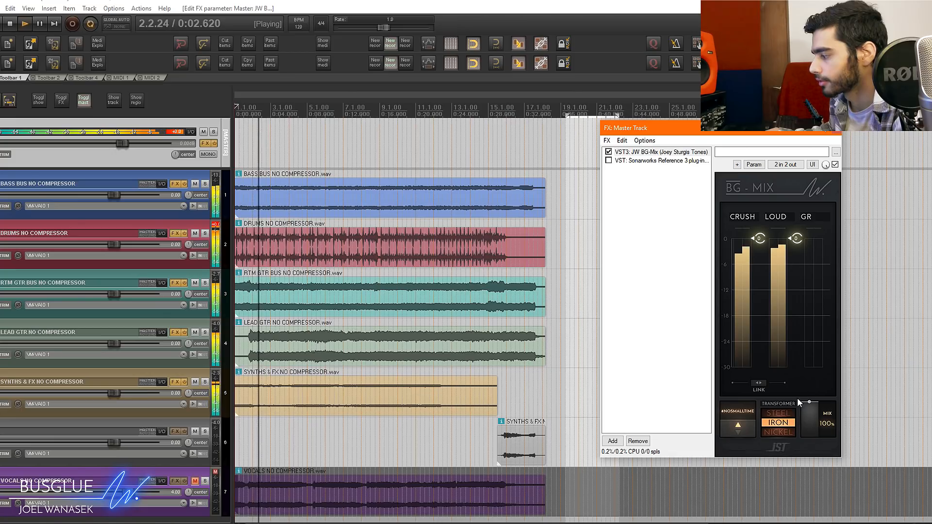
click(741, 425)
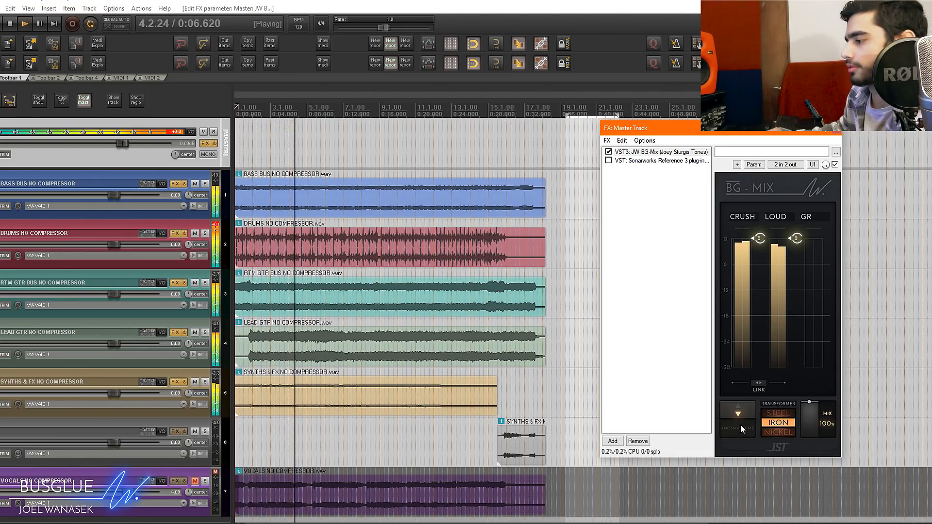
click(741, 425)
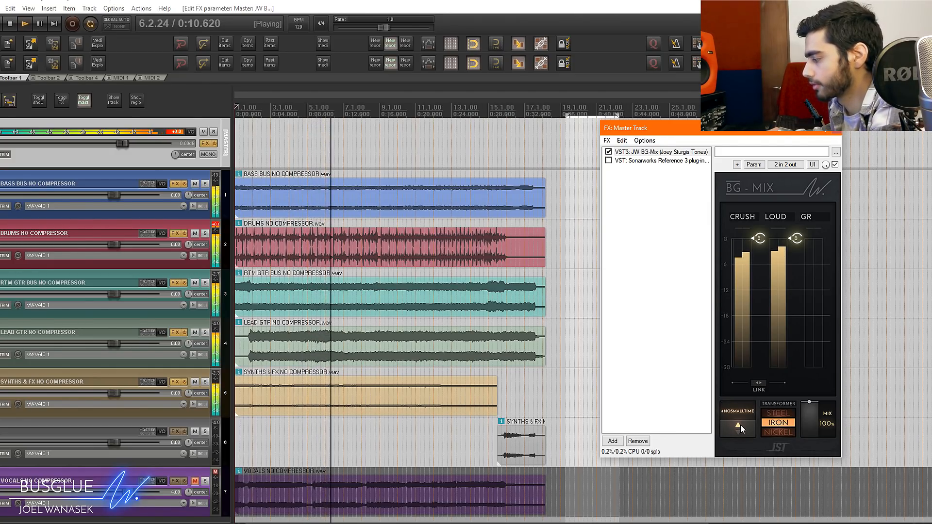
click(741, 424)
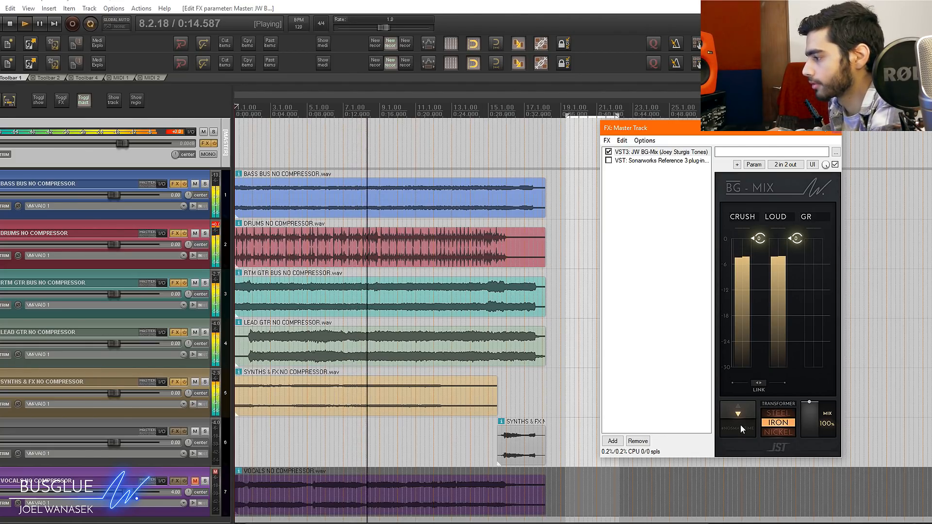
click(741, 424)
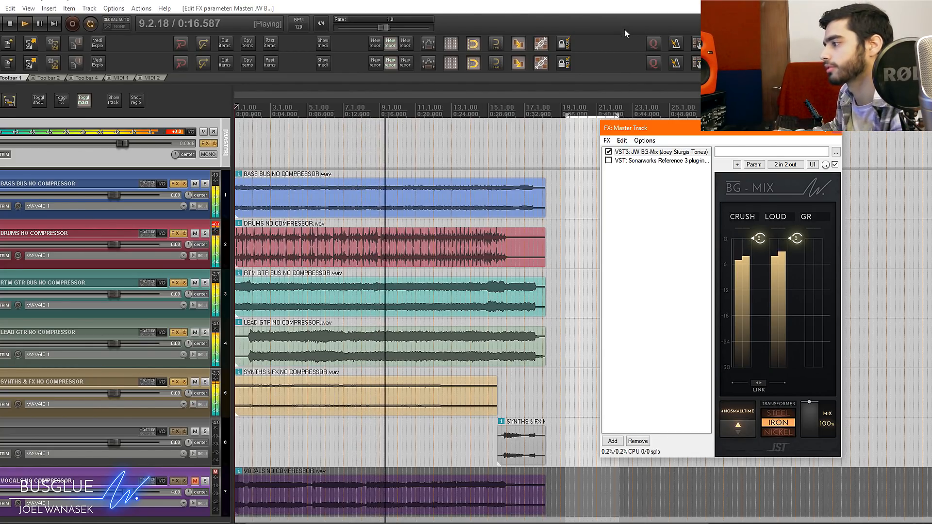
click(622, 10)
key(space)
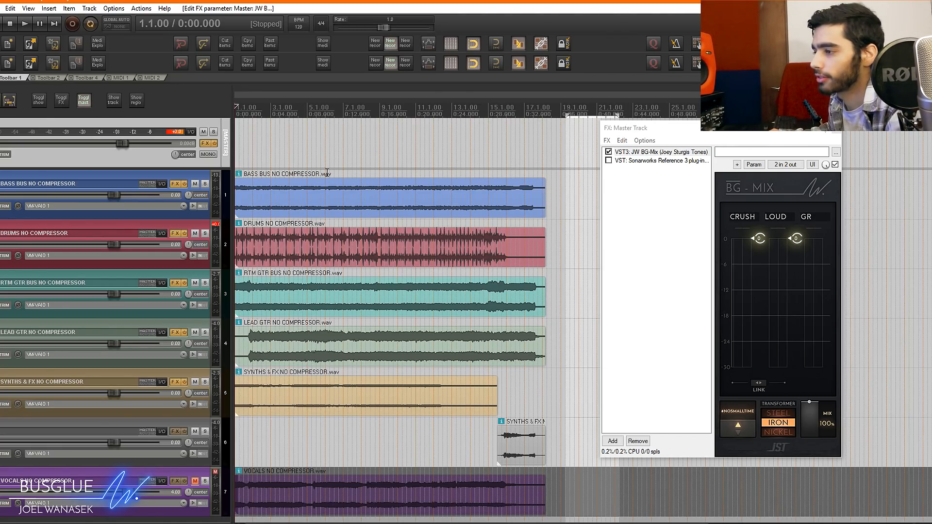
Play the mix with BG-Mix Crush at -9.20 and raise the Loud threshold to -4
click(804, 319)
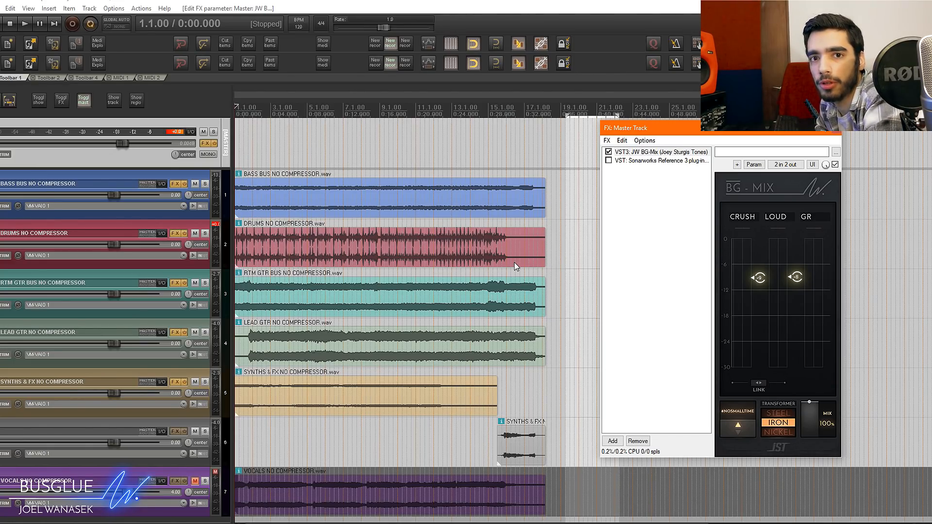
key(space)
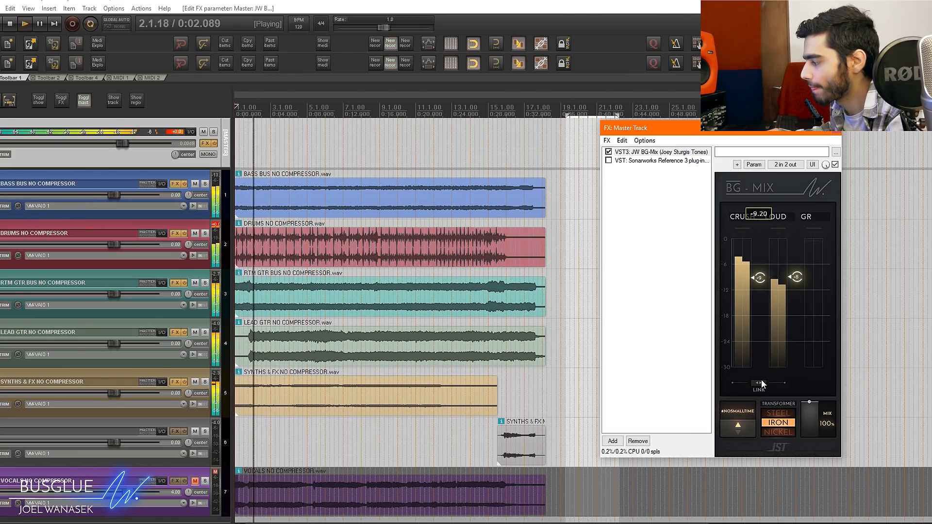
drag(797, 277, 800, 260)
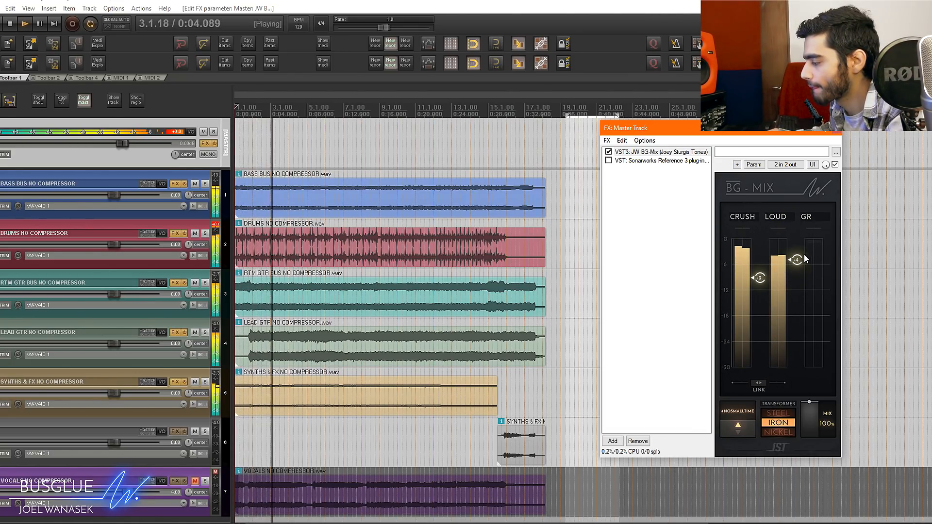
Compare the BG-Mix Steel, Iron and Nickel transformers during playback, return to Iron and stop
click(775, 413)
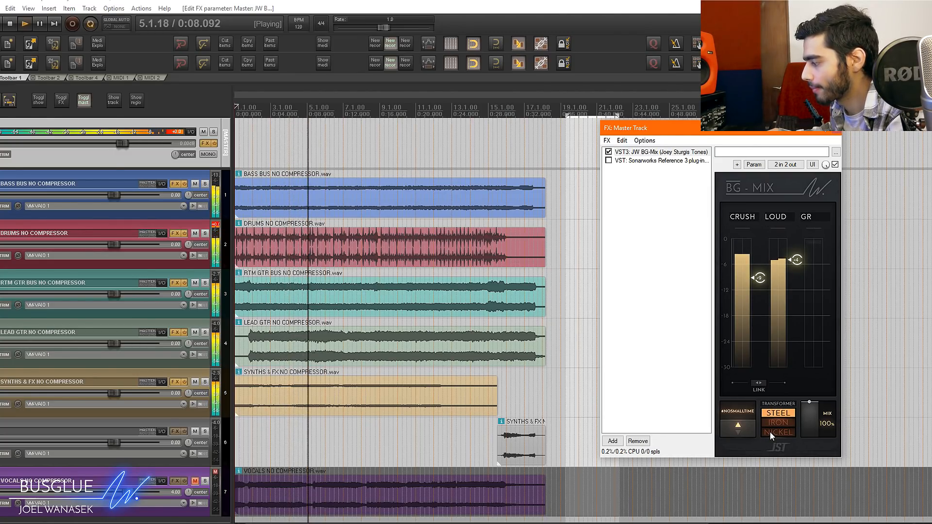
click(775, 422)
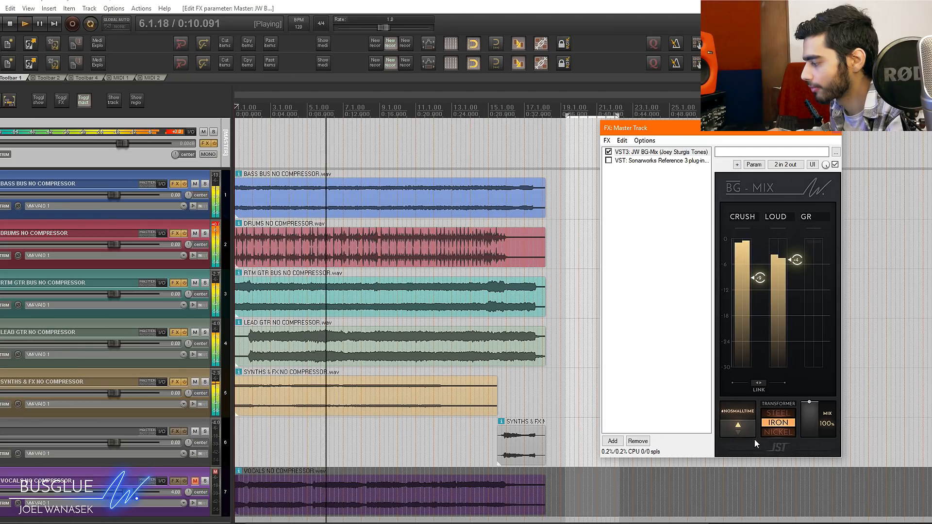
click(771, 434)
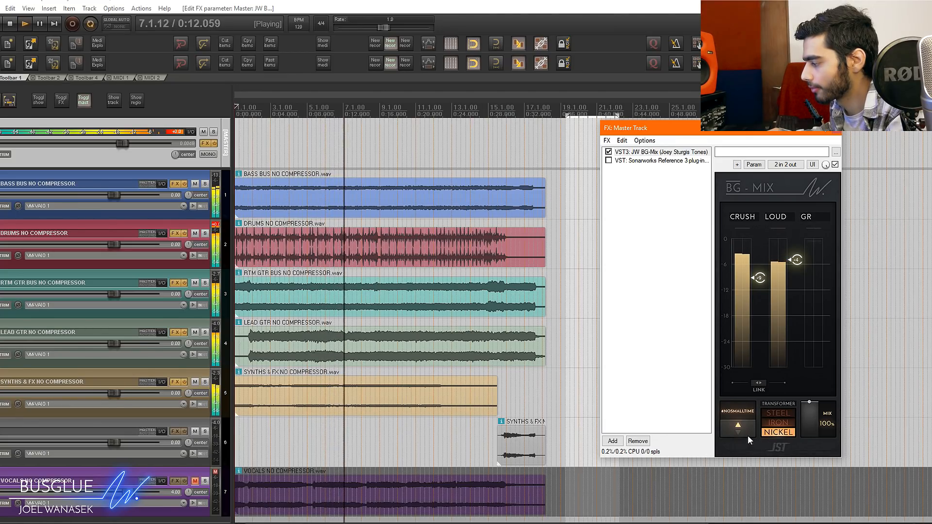
click(782, 414)
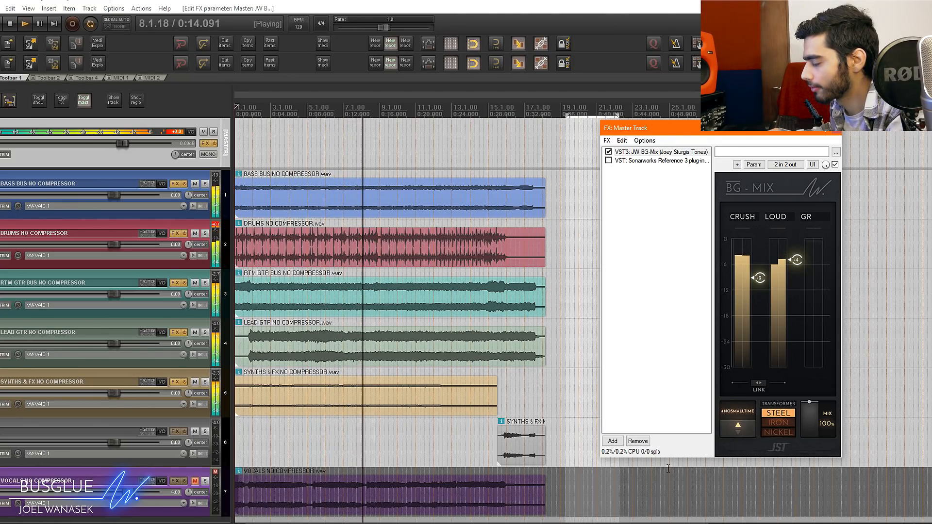
click(766, 421)
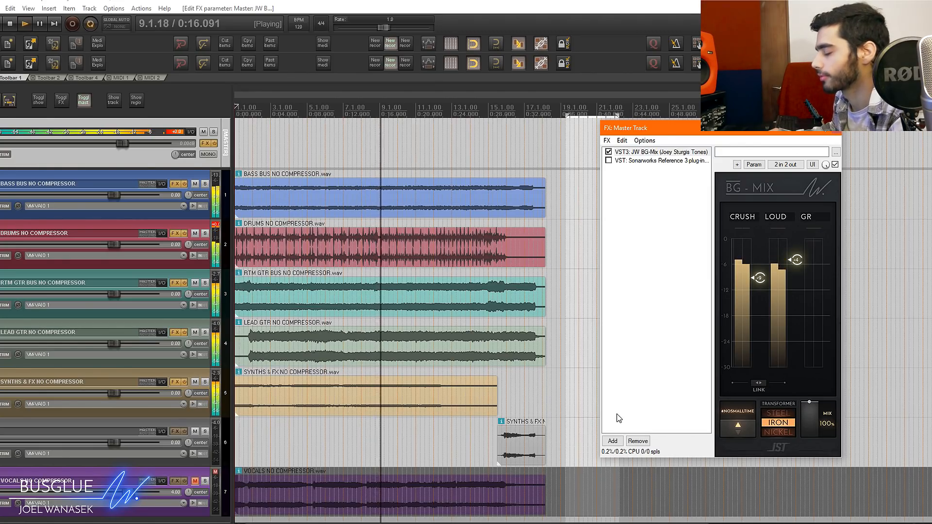
key(space)
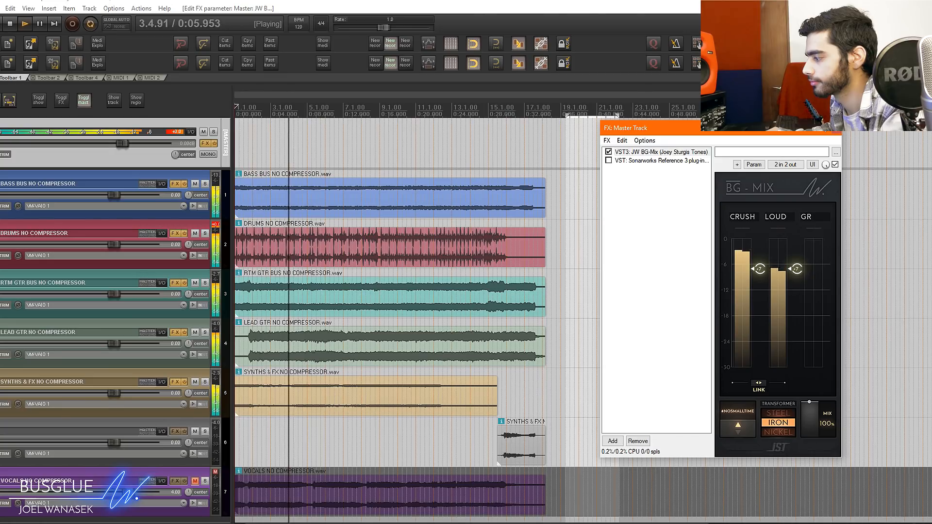
Lower the linked BG-Mix Crush and Loud thresholds to -12, raise Loud alone to -5.10 and bypass the compressor
drag(760, 269, 760, 293)
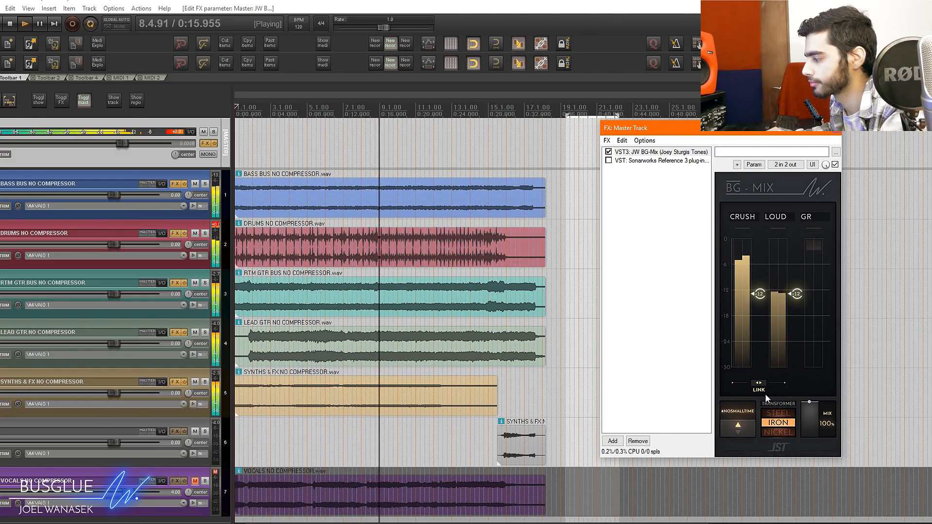
drag(796, 293, 798, 262)
click(835, 164)
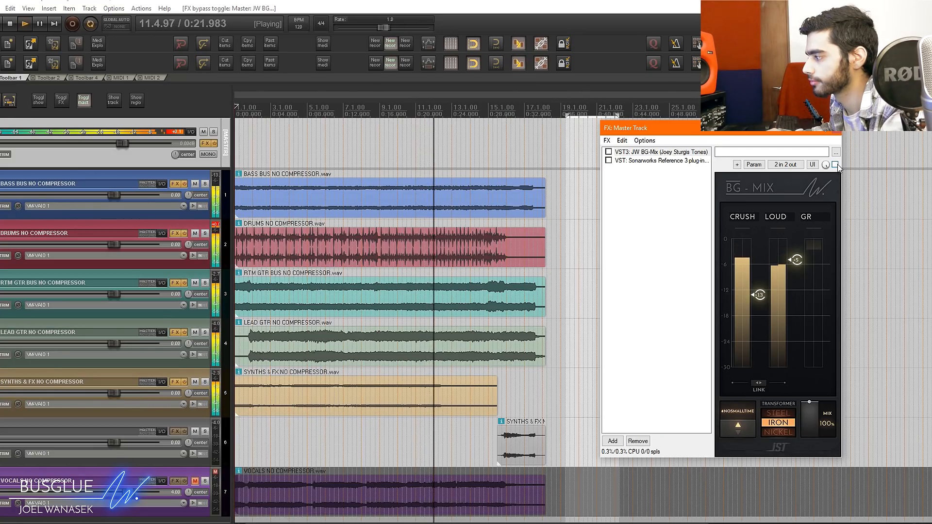
Raise the BG-Mix Loud threshold to -3, re-enable the compressor and set Crush to -12.10
mouse_move(801, 258)
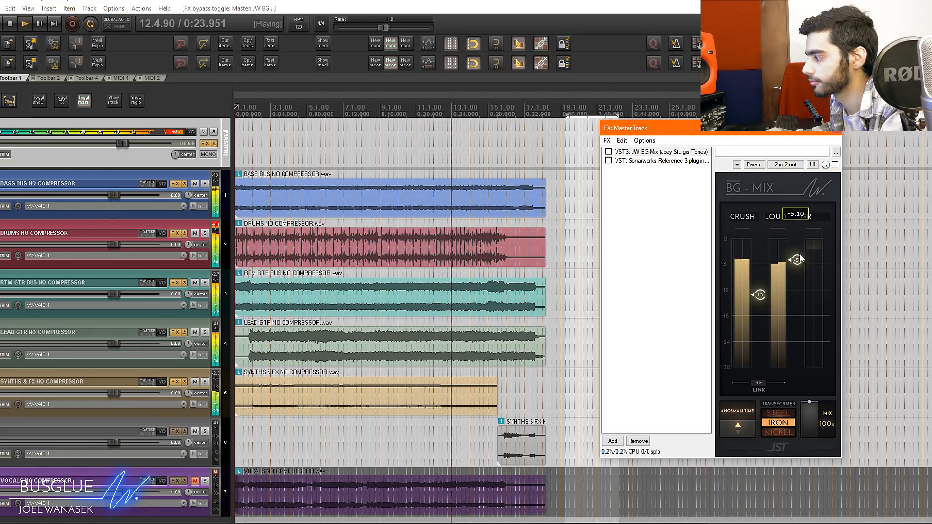
drag(801, 258, 799, 253)
click(835, 165)
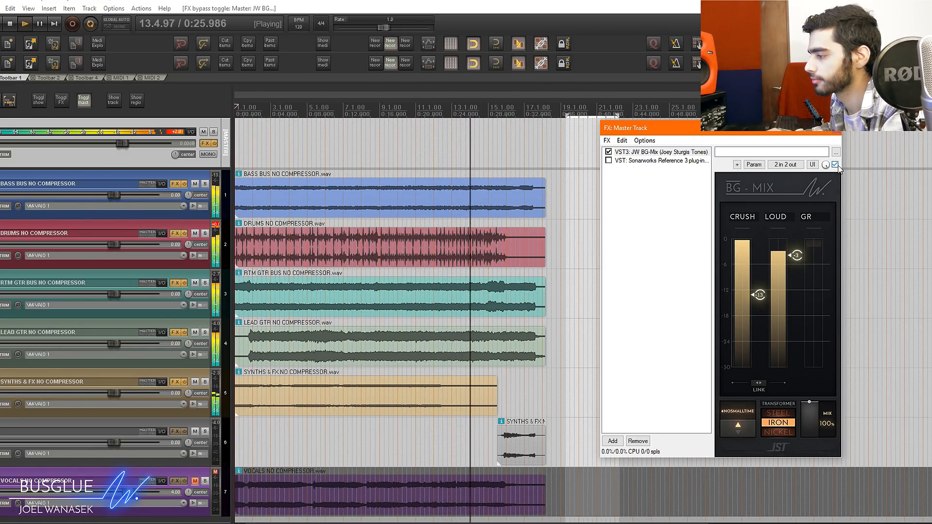
drag(760, 296, 760, 294)
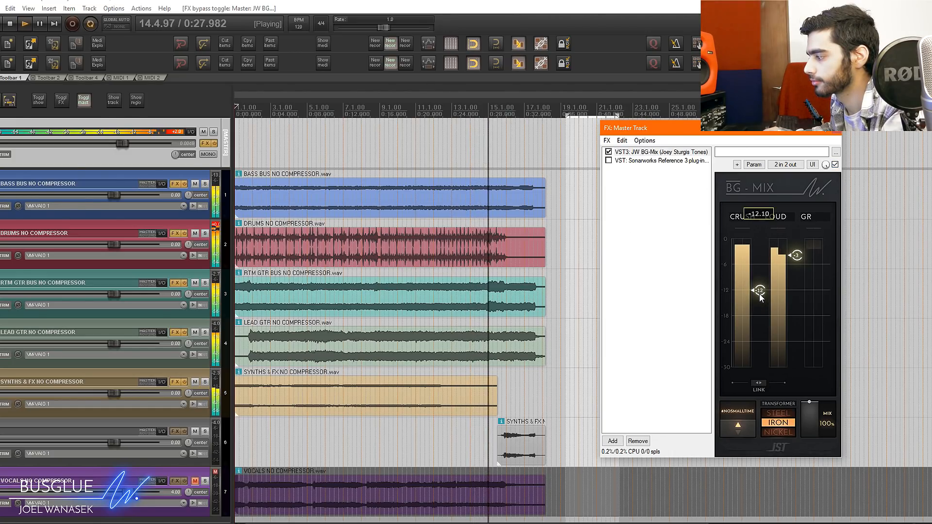
Restart the mix from the beginning and lower the BG-Mix Crush threshold to -14 during playback
click(1, 24)
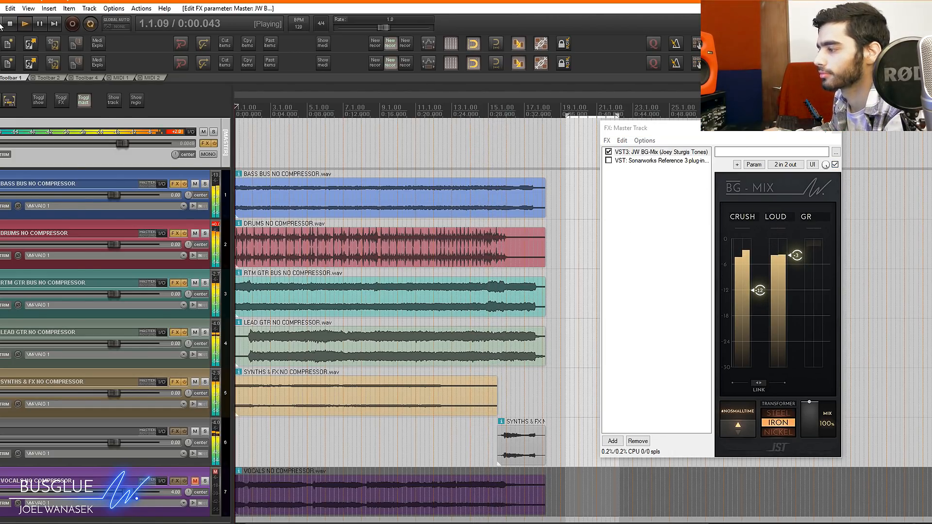
click(837, 164)
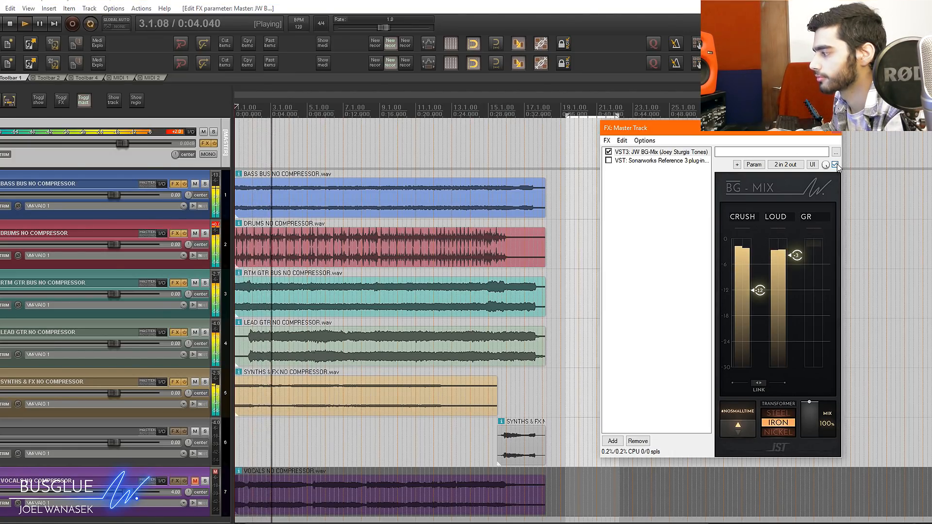
drag(760, 292, 767, 302)
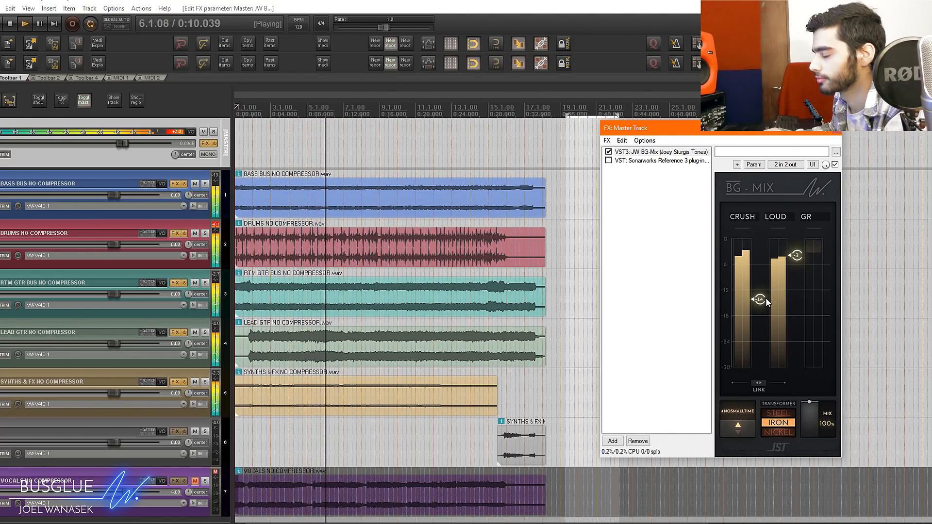
Compare the master with BG-Mix bypassed and active during playback, leave it enabled and stop
click(835, 165)
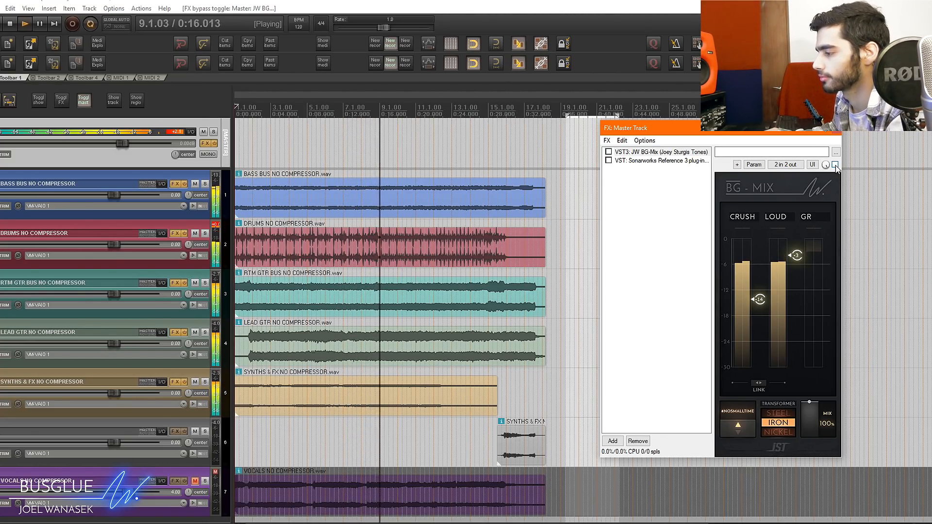
click(835, 165)
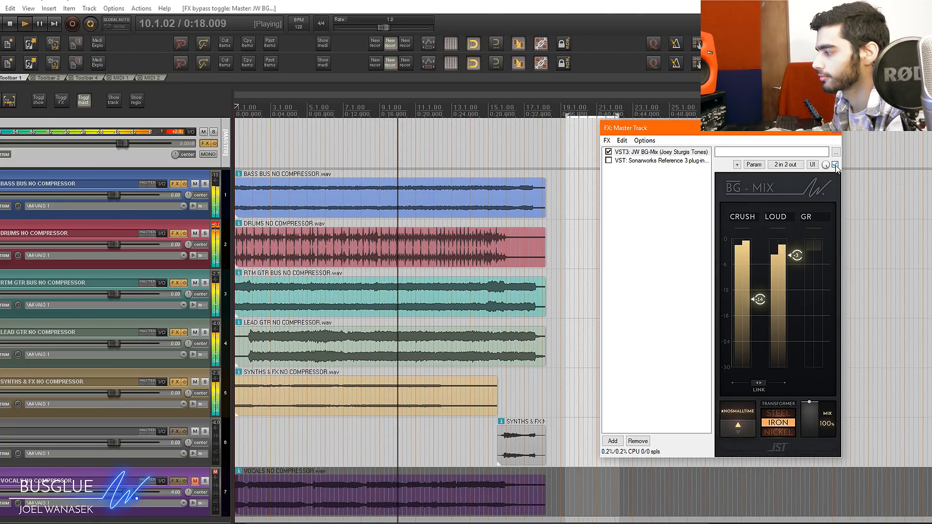
click(835, 165)
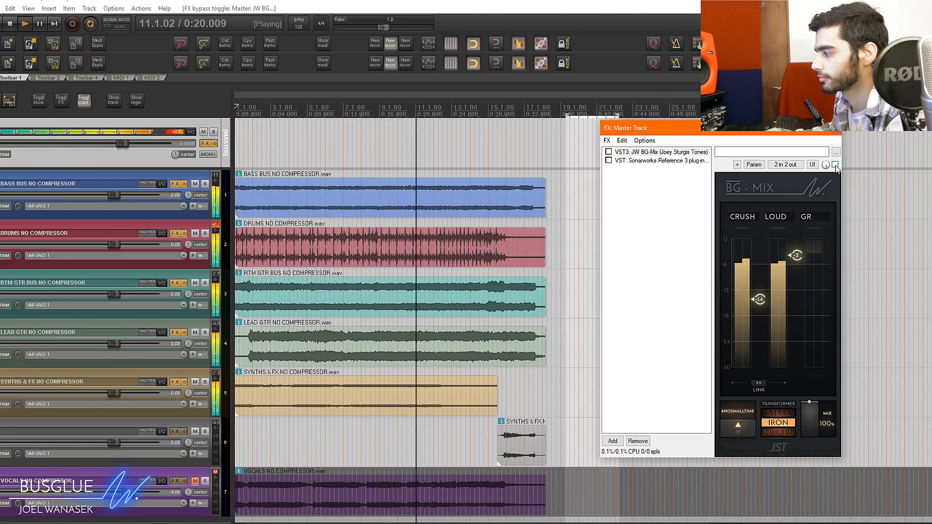
click(835, 164)
mouse_move(796, 257)
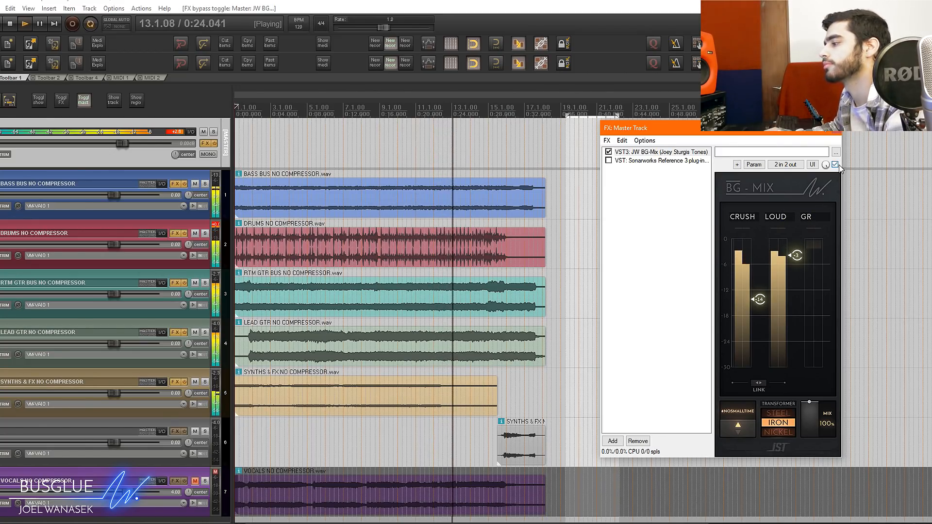
key(space)
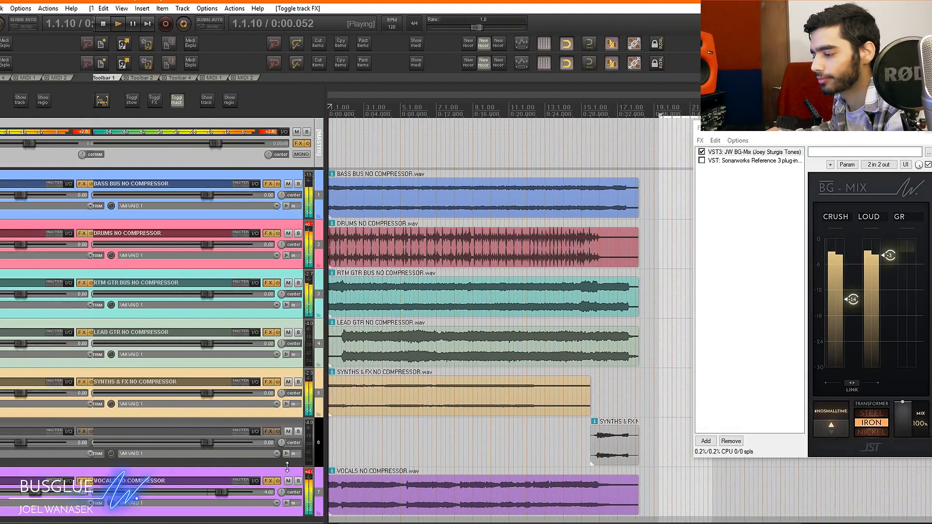
Play the mix from the start, alternately disabling and enabling the effects on all selected buses and the master, ending with them enabled
key(space)
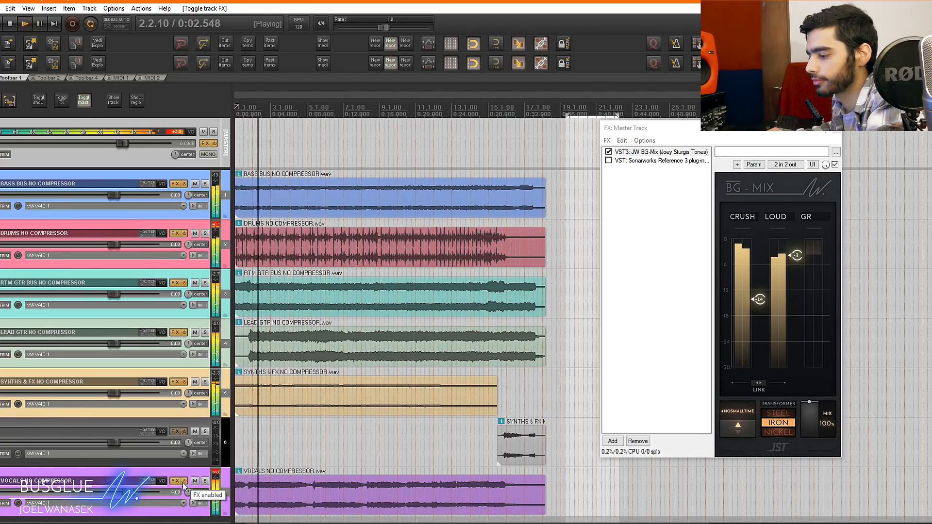
click(182, 483)
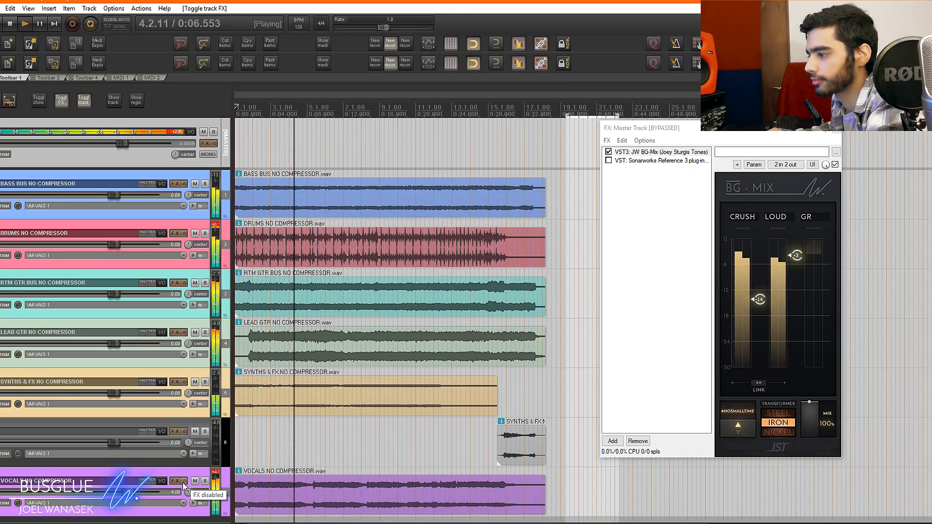
click(182, 483)
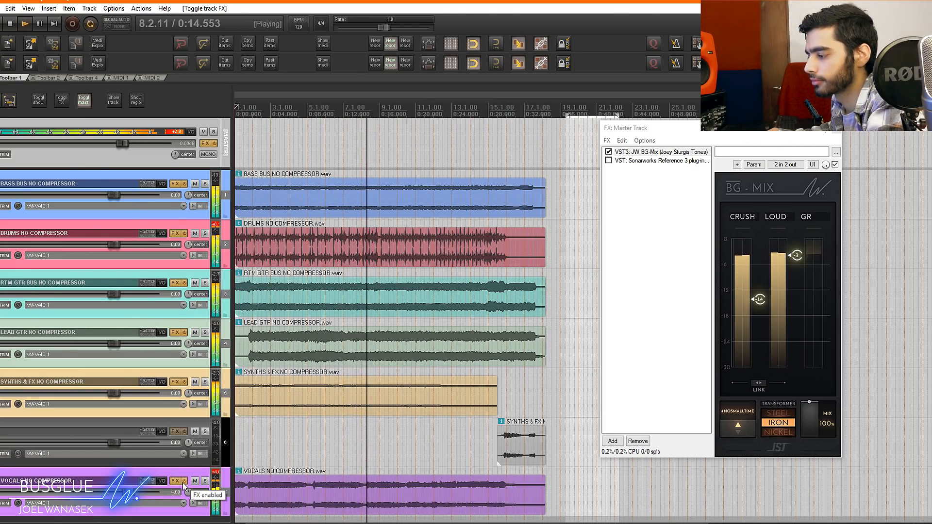
ctrl+click(183, 482)
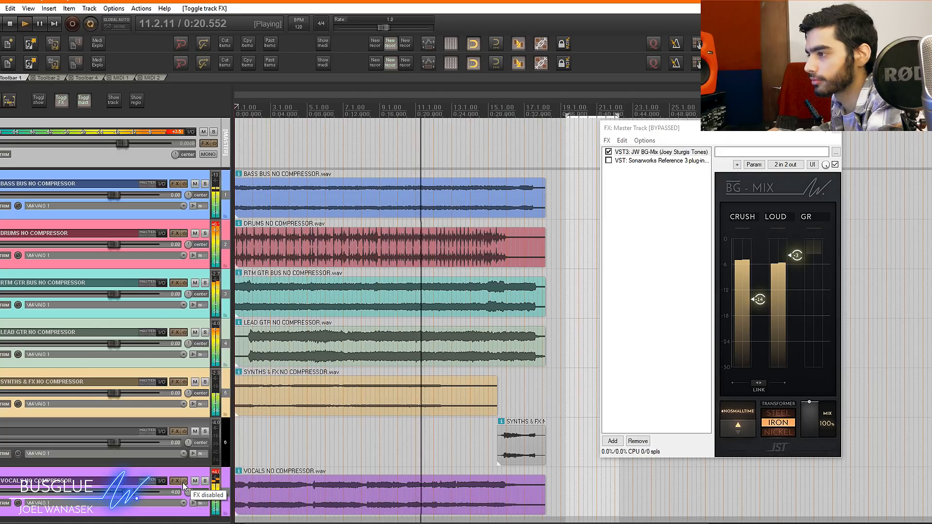
ctrl+click(183, 482)
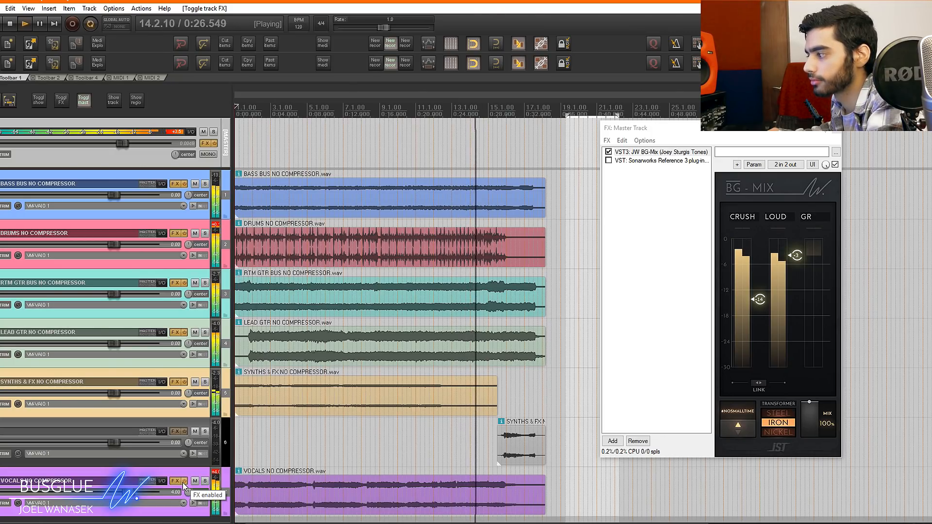
ctrl+click(182, 483)
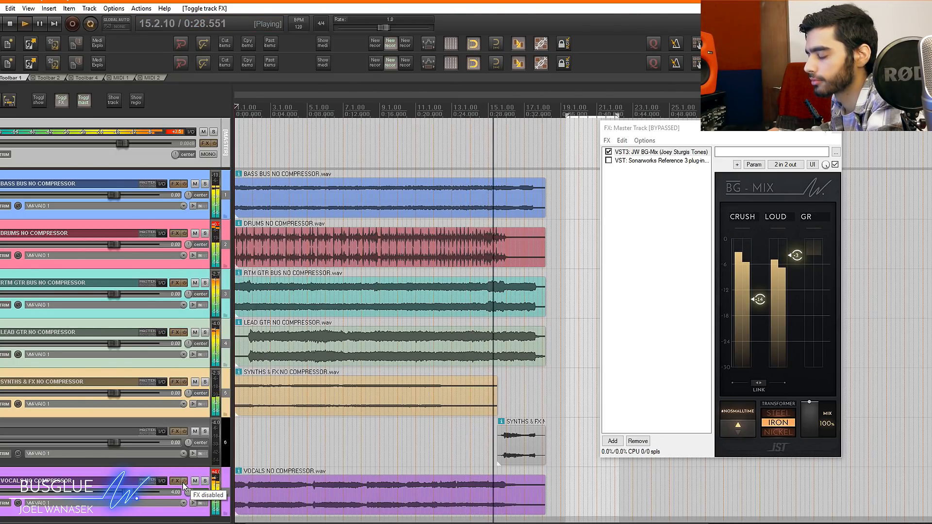
ctrl+click(183, 482)
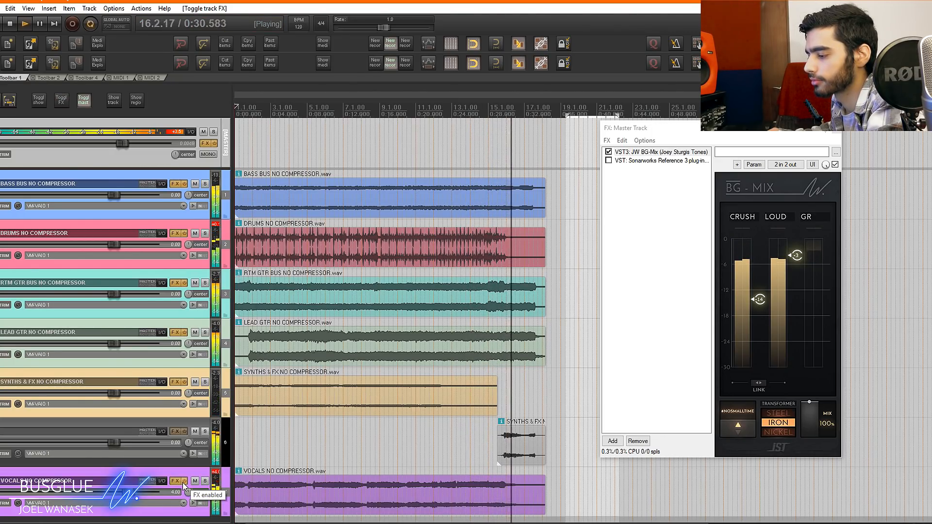
ctrl+click(183, 482)
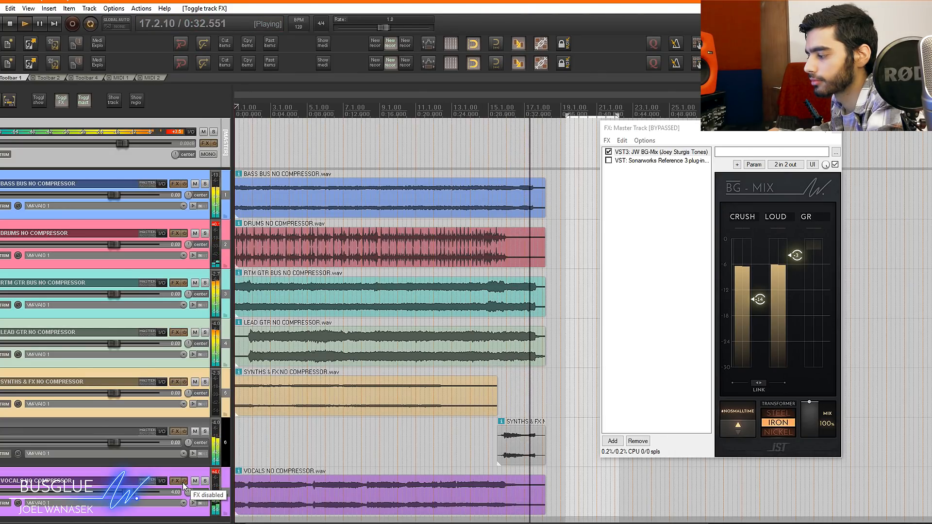
ctrl+click(183, 483)
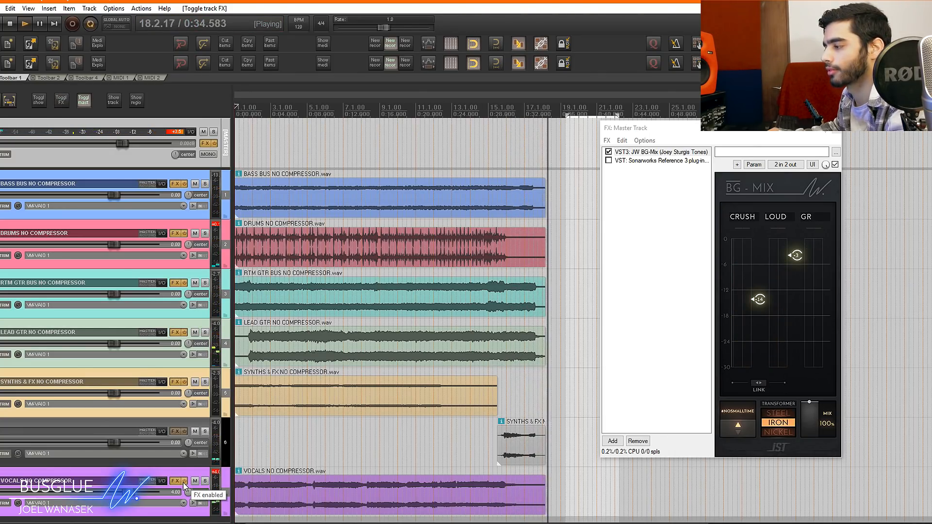